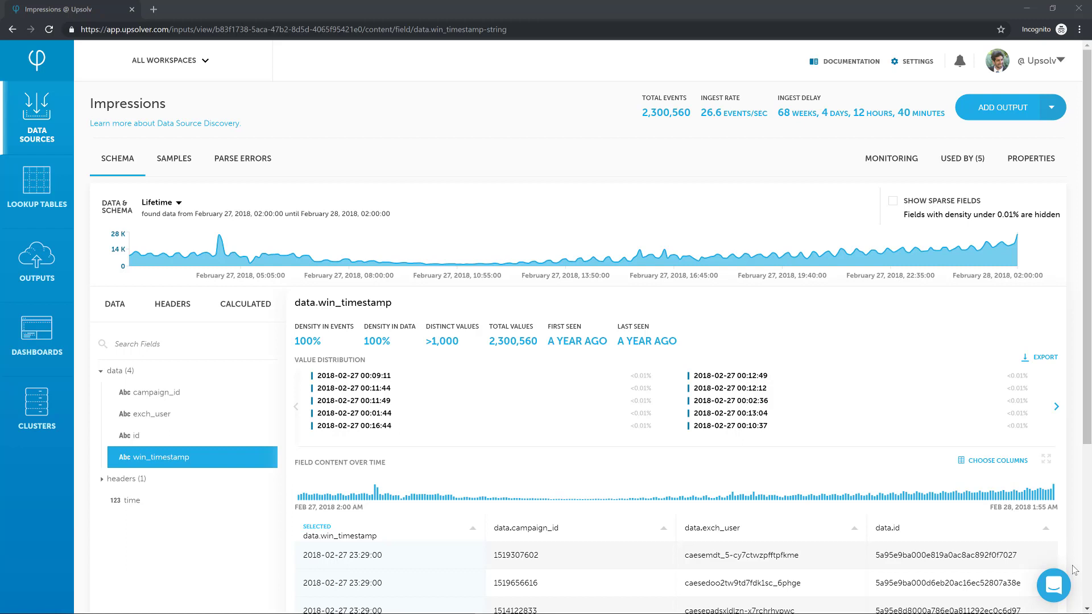
- Examine the sample values of data.win_timestamp in the enlarged field content table, then return to the Impressions schema
{"action": "left_click", "coordinate": [1046, 460]}
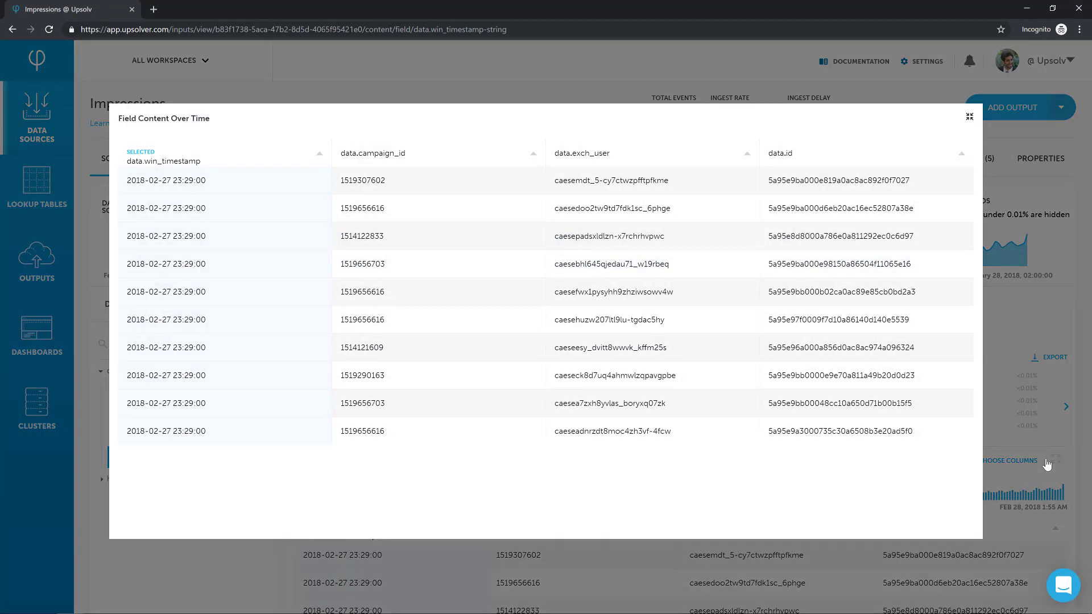
{"action": "left_click", "coordinate": [969, 117]}
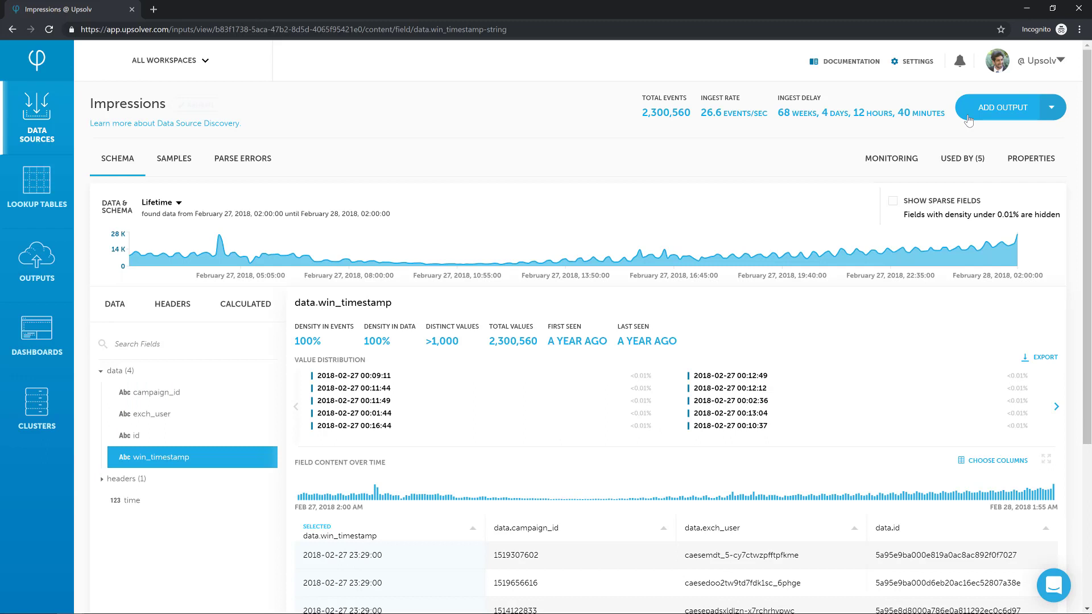
- Create a tabular Amazon S3 output from the Impressions data source, named Click Prediction Dataset
{"action": "left_click", "coordinate": [1004, 112]}
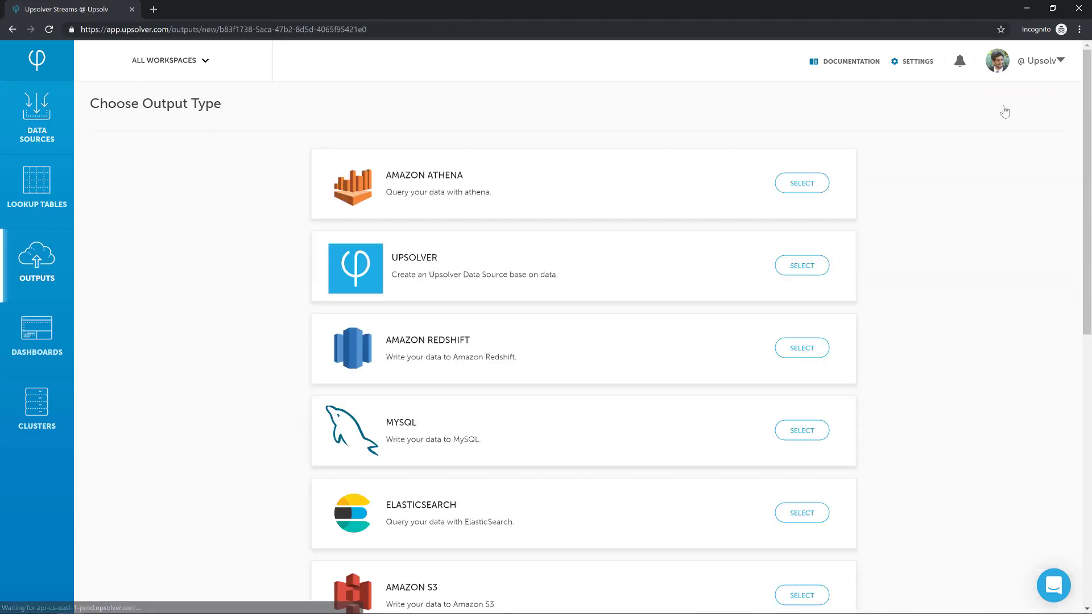
{"action": "left_click", "coordinate": [800, 596]}
{"action": "left_click", "coordinate": [665, 191]}
{"action": "type", "text": "Cl"}
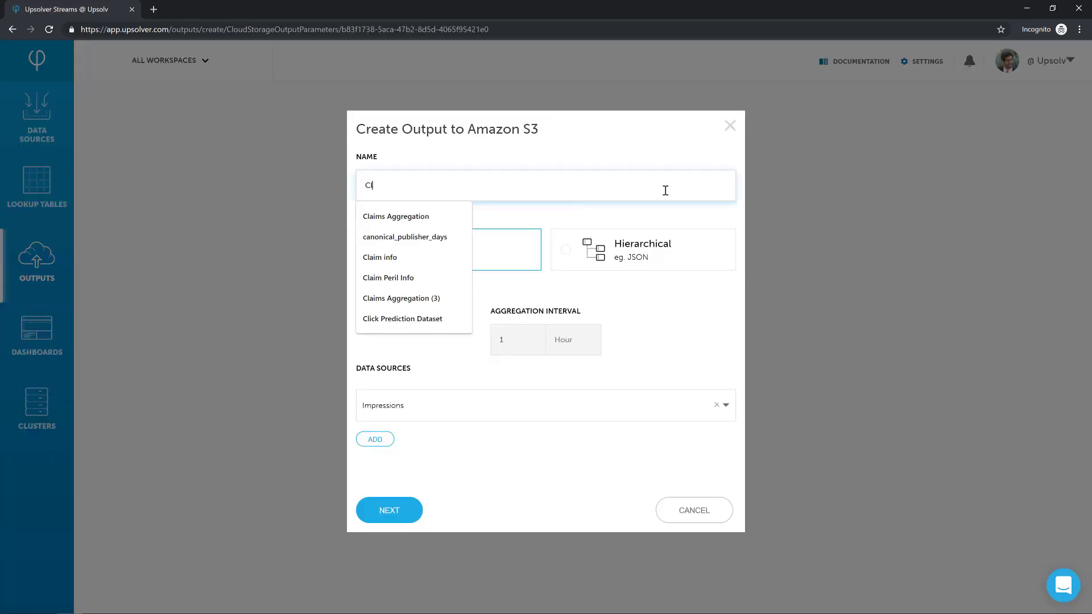
{"action": "type", "text": "ick Prediction Dataset"}
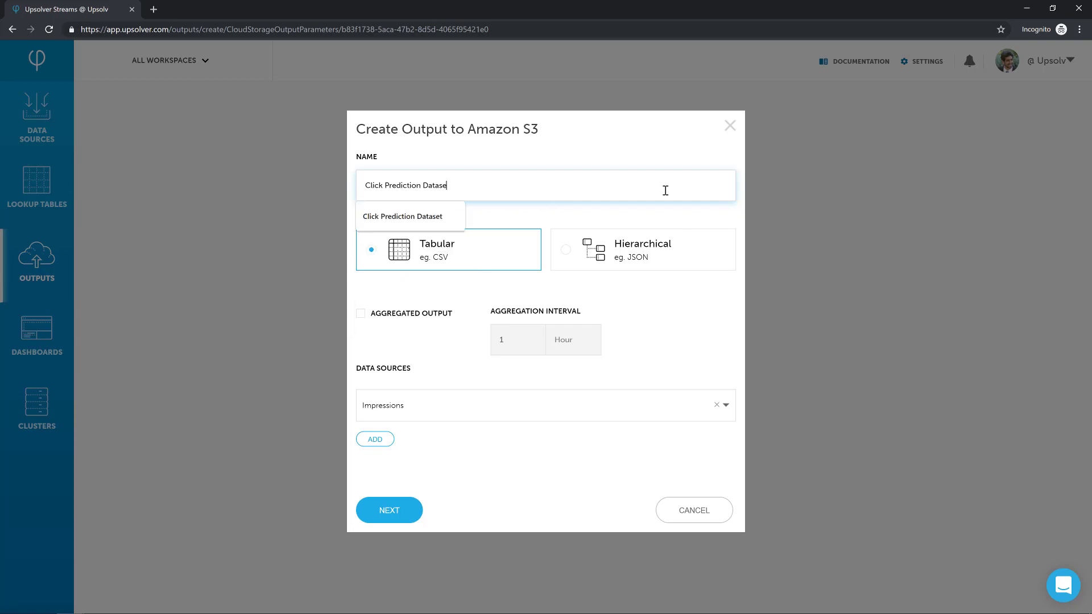
{"action": "left_click", "coordinate": [397, 520]}
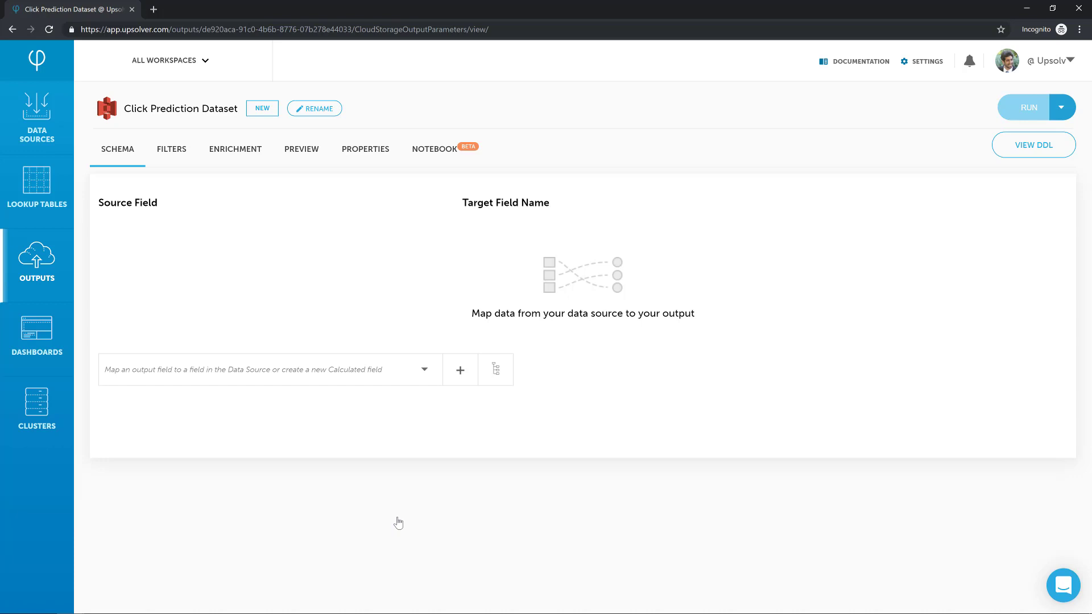
- Start a new lookup in the output's enrichment, using the Impressions data source
{"action": "left_click", "coordinate": [250, 155]}
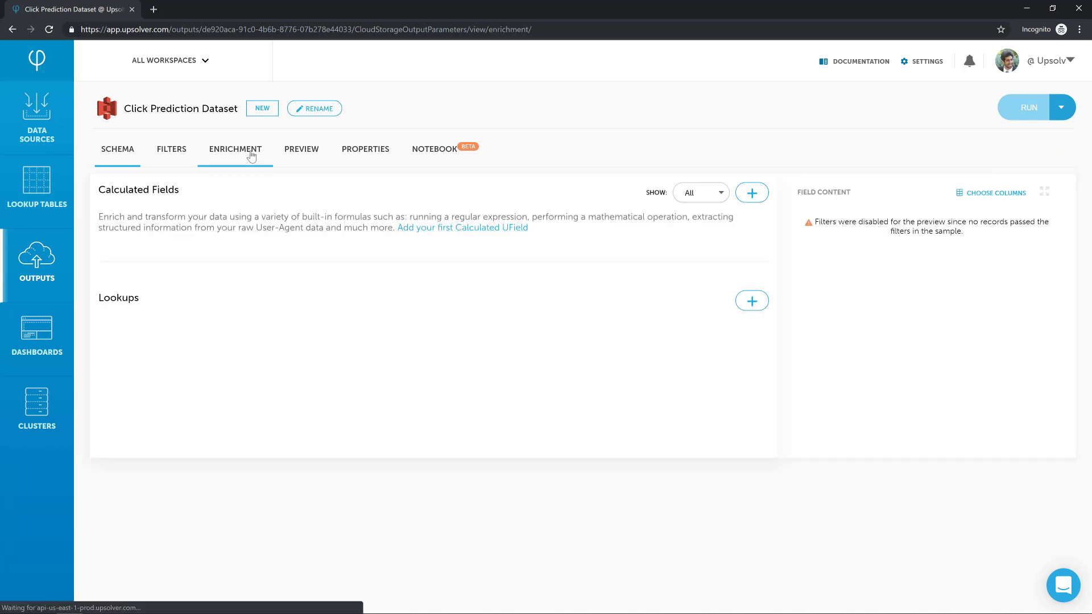
{"action": "left_click", "coordinate": [752, 302]}
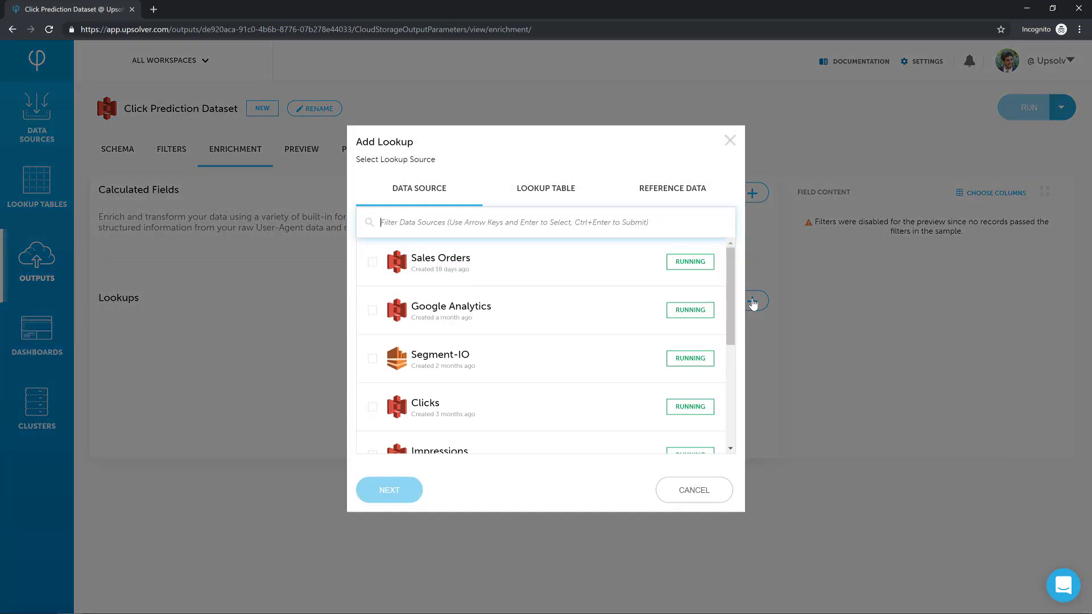
{"action": "left_click", "coordinate": [427, 439]}
{"action": "scroll", "coordinate": [432, 420], "scroll_direction": "down", "scroll_amount": 1}
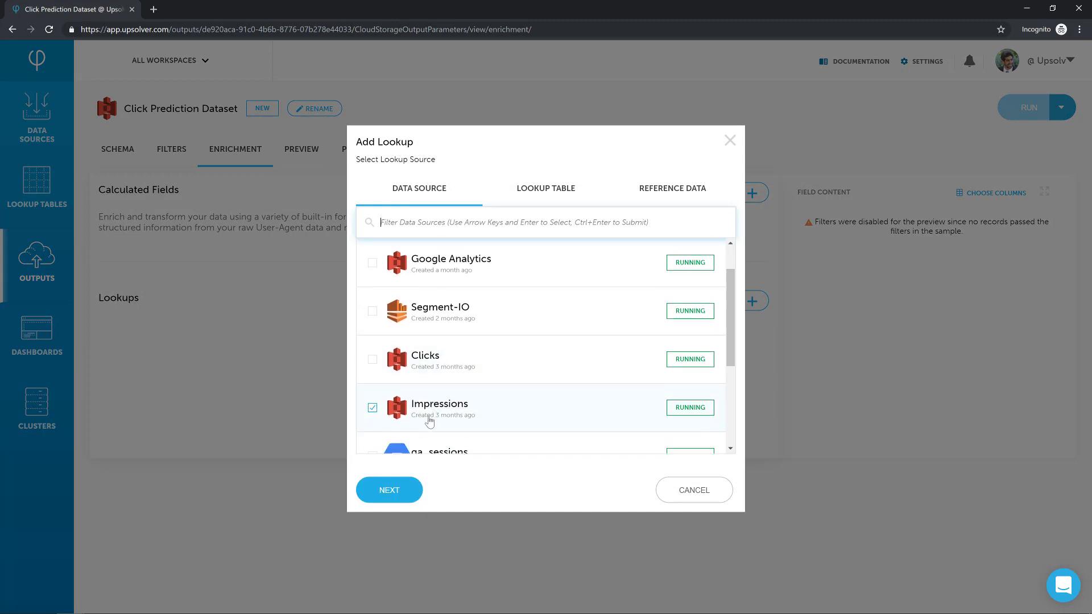
{"action": "left_click", "coordinate": [384, 490]}
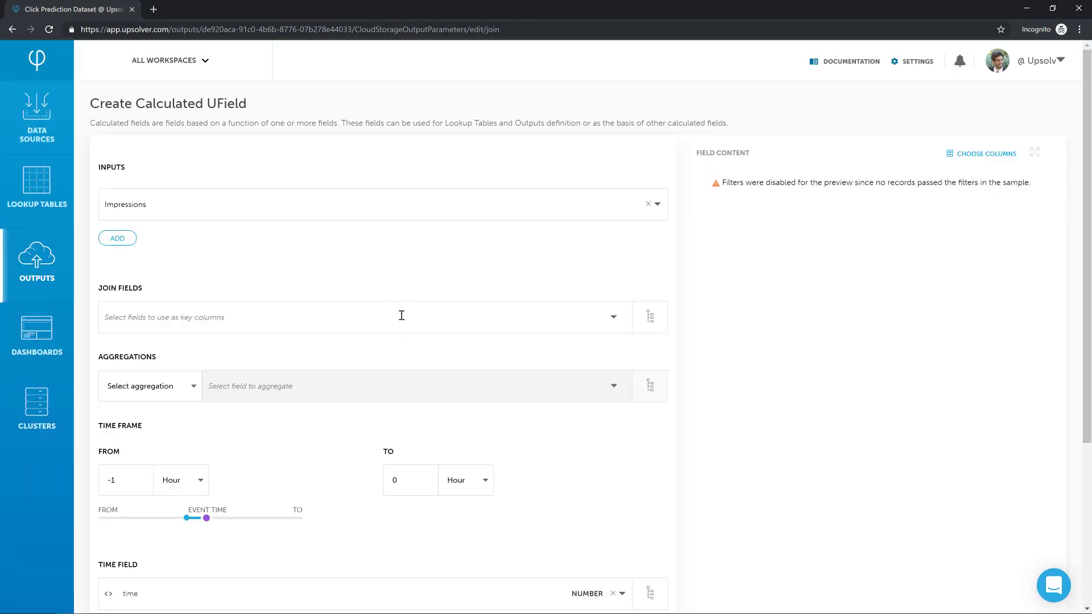
- Join the Impressions lookup on data.exch_user and add a COUNT(*) aggregation
{"action": "left_click", "coordinate": [401, 315]}
{"action": "type", "text": "user"}
{"action": "left_click", "coordinate": [280, 345]}
{"action": "left_click", "coordinate": [174, 435]}
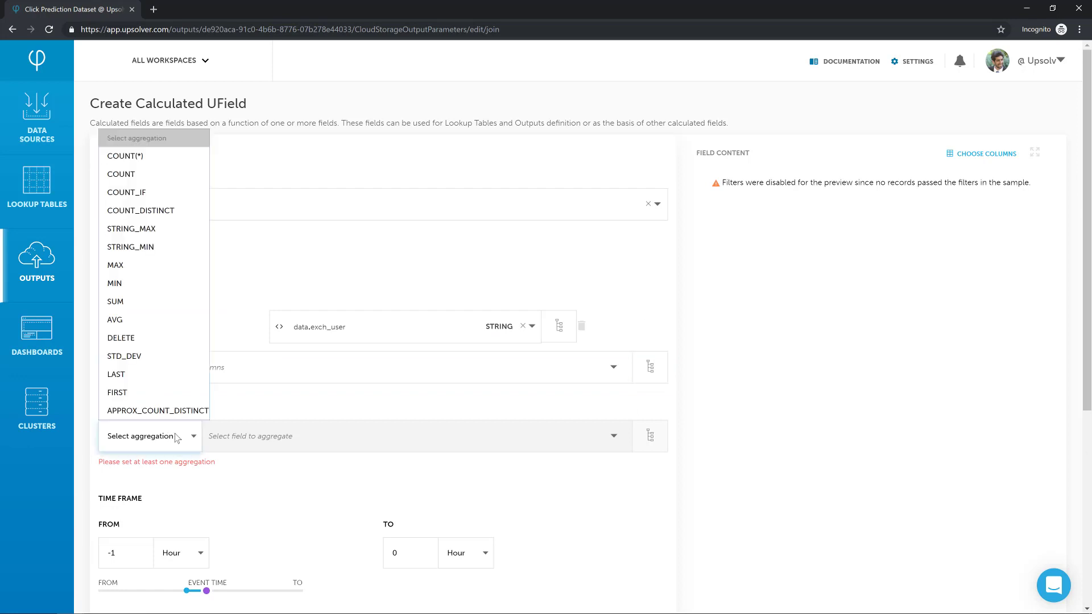
{"action": "left_click", "coordinate": [125, 156]}
- Set the start of the Impressions lookup's time frame to -7 days
{"action": "scroll", "coordinate": [228, 416], "scroll_direction": "down", "scroll_amount": 1}
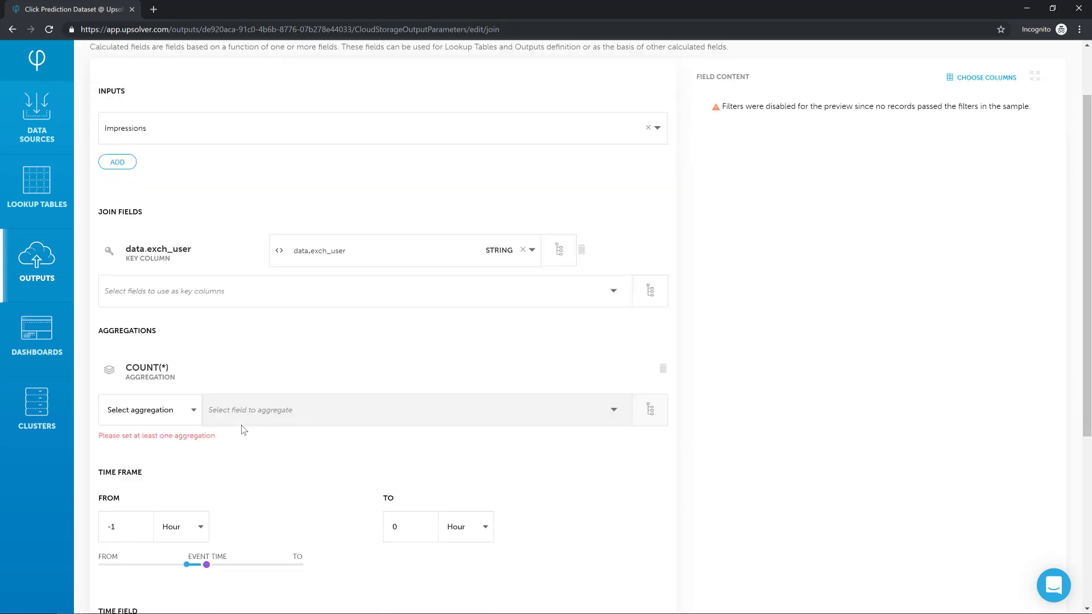
{"action": "scroll", "coordinate": [243, 429], "scroll_direction": "down", "scroll_amount": 1}
{"action": "left_click", "coordinate": [185, 449]}
{"action": "left_click", "coordinate": [171, 504]}
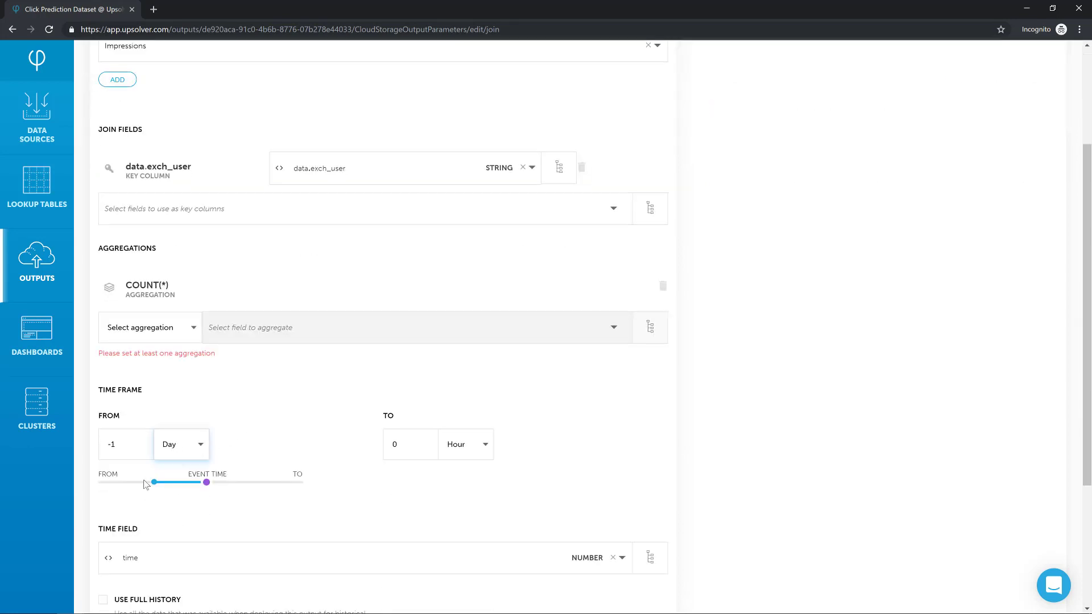
{"action": "left_click", "coordinate": [126, 444]}
{"action": "key", "text": "BackSpace"}
{"action": "type", "text": "2"}
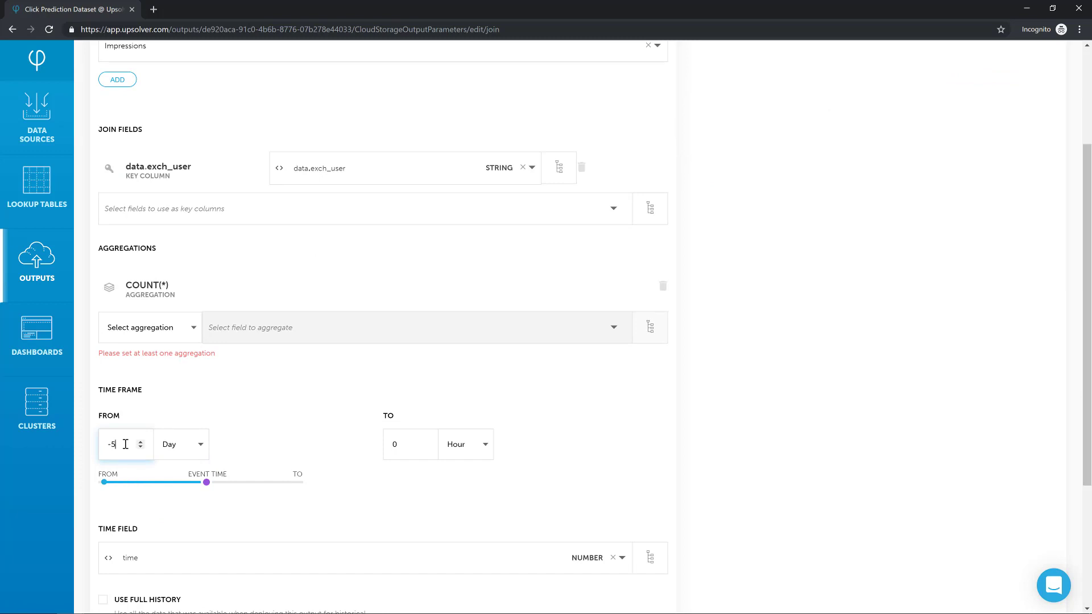
{"action": "left_click", "coordinate": [272, 455]}
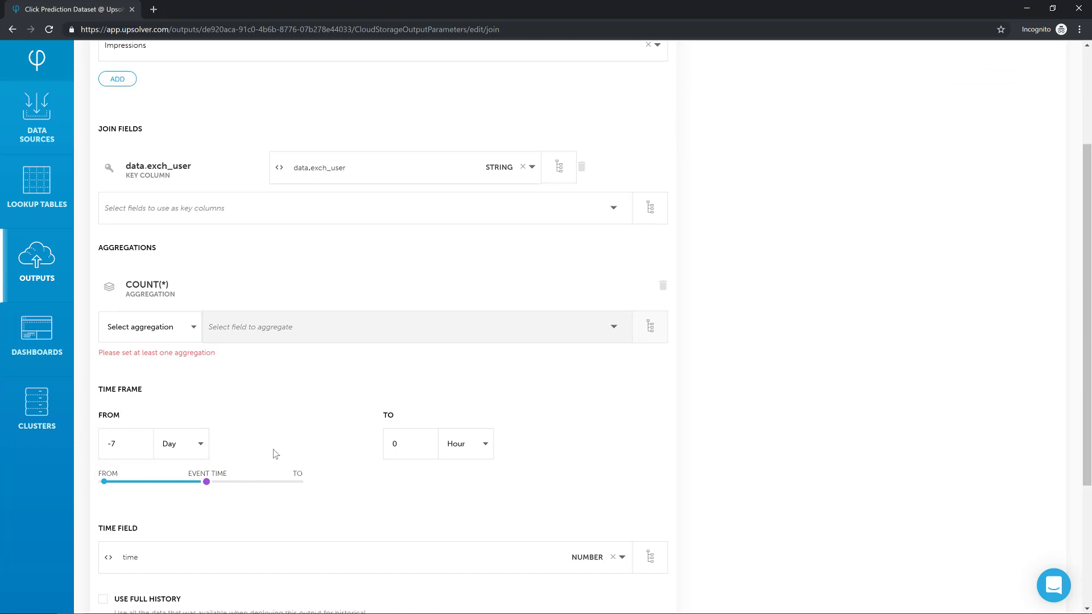
- Name the lookup field user_impressions and save it
{"action": "scroll", "coordinate": [273, 452], "scroll_direction": "down", "scroll_amount": 3}
{"action": "left_click", "coordinate": [189, 480]}
{"action": "type", "text": "user_impressions"}
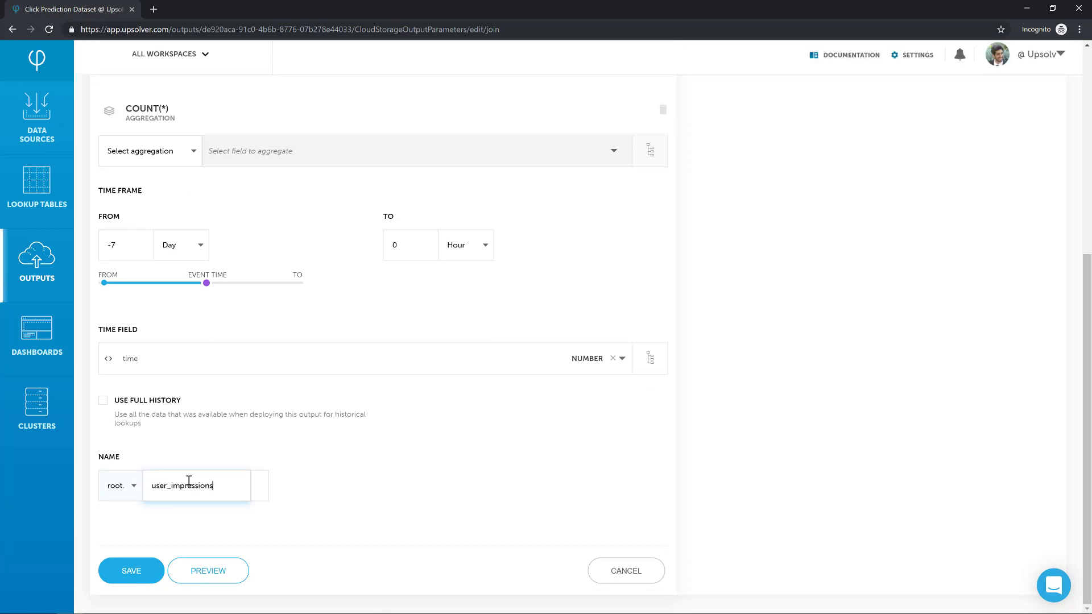
{"action": "key", "text": "Return"}
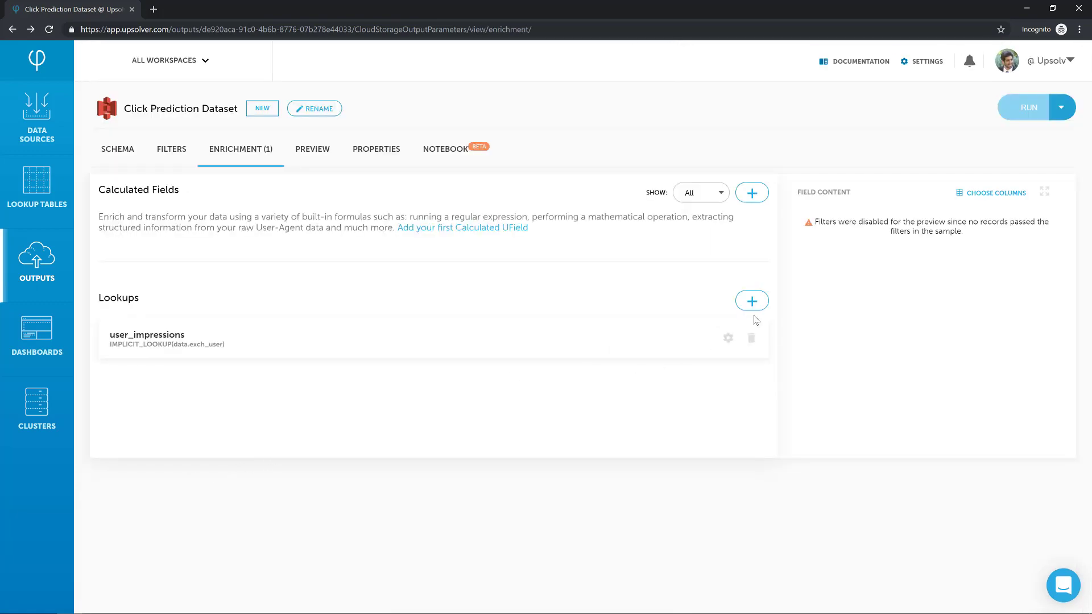
- Add a second lookup on the Clicks data source, joined on data.exch_user
{"action": "left_click", "coordinate": [752, 301]}
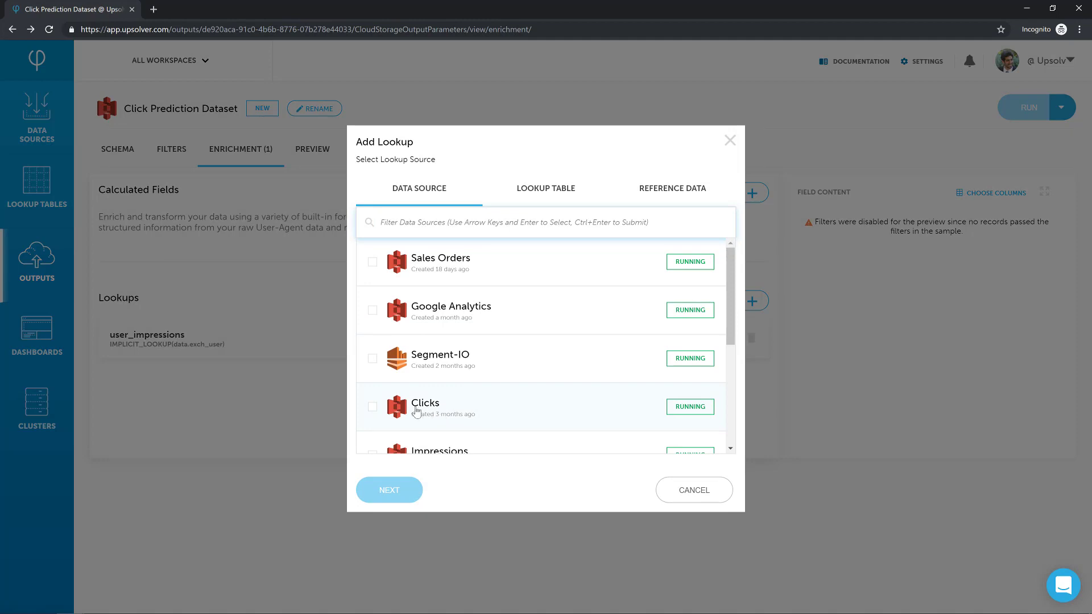
{"action": "left_click", "coordinate": [415, 410]}
{"action": "left_click", "coordinate": [387, 489]}
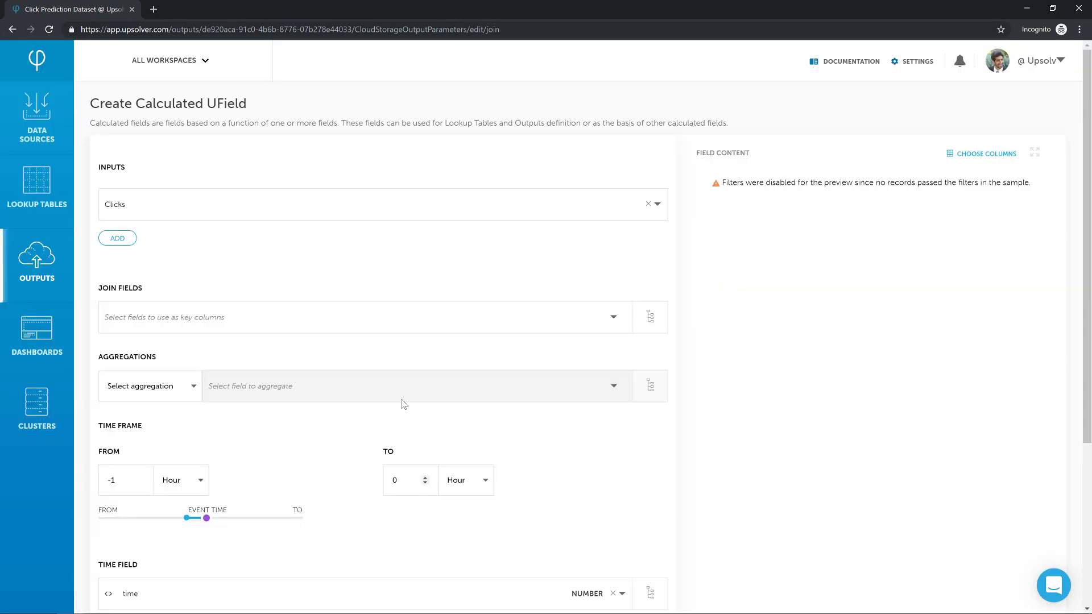
{"action": "left_click", "coordinate": [359, 319]}
{"action": "type", "text": "user"}
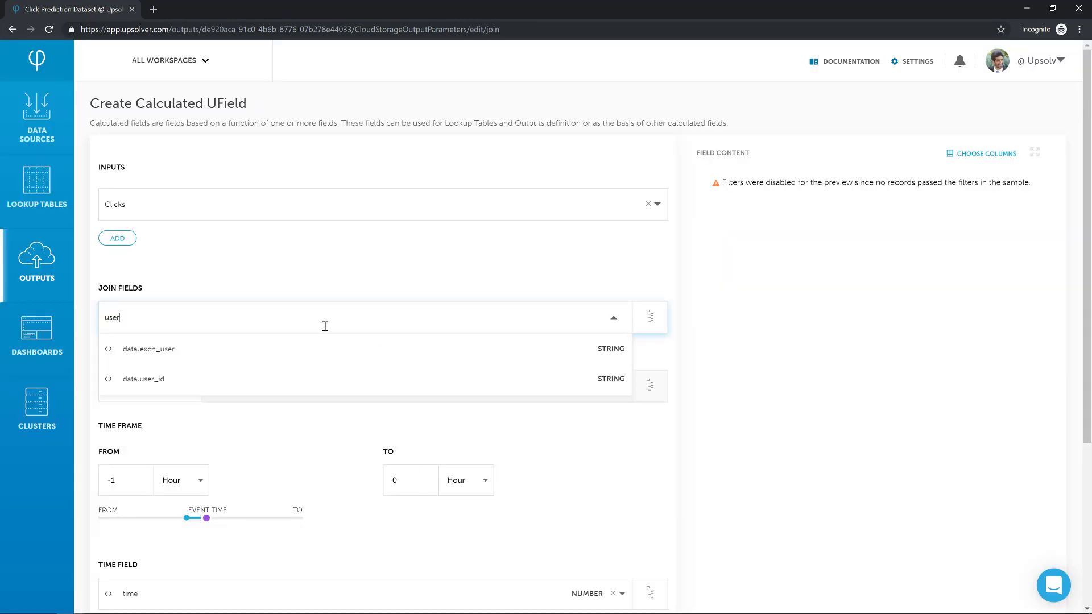
{"action": "left_click", "coordinate": [268, 355]}
- Add a COUNT(*) aggregation to the Clicks lookup and start its time frame at -7 days
{"action": "scroll", "coordinate": [239, 398], "scroll_direction": "down", "scroll_amount": 2}
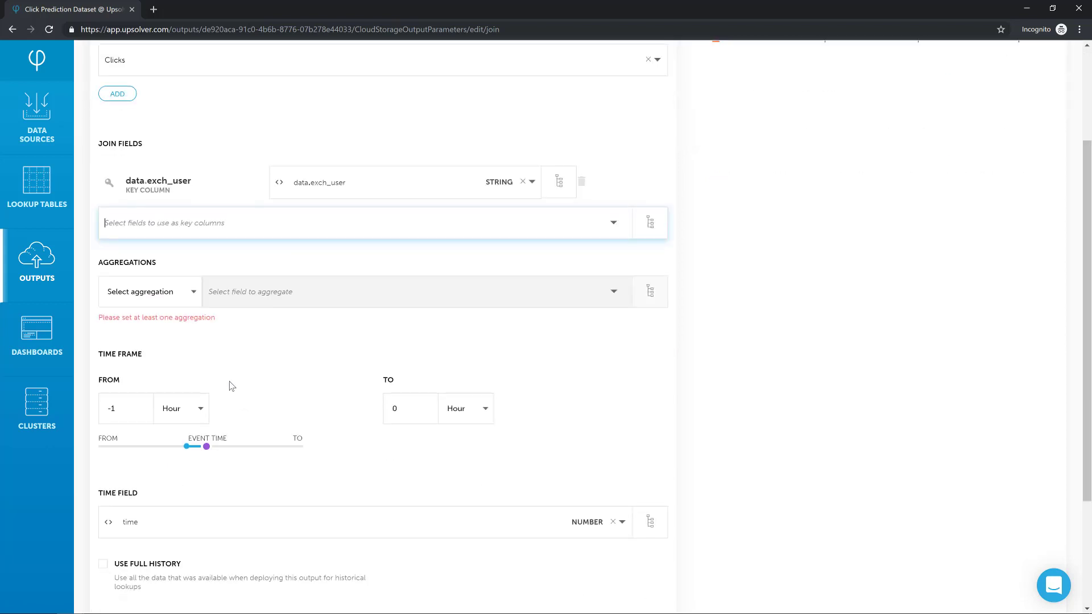
{"action": "left_click", "coordinate": [164, 306]}
{"action": "left_click", "coordinate": [178, 342]}
{"action": "left_click", "coordinate": [195, 458]}
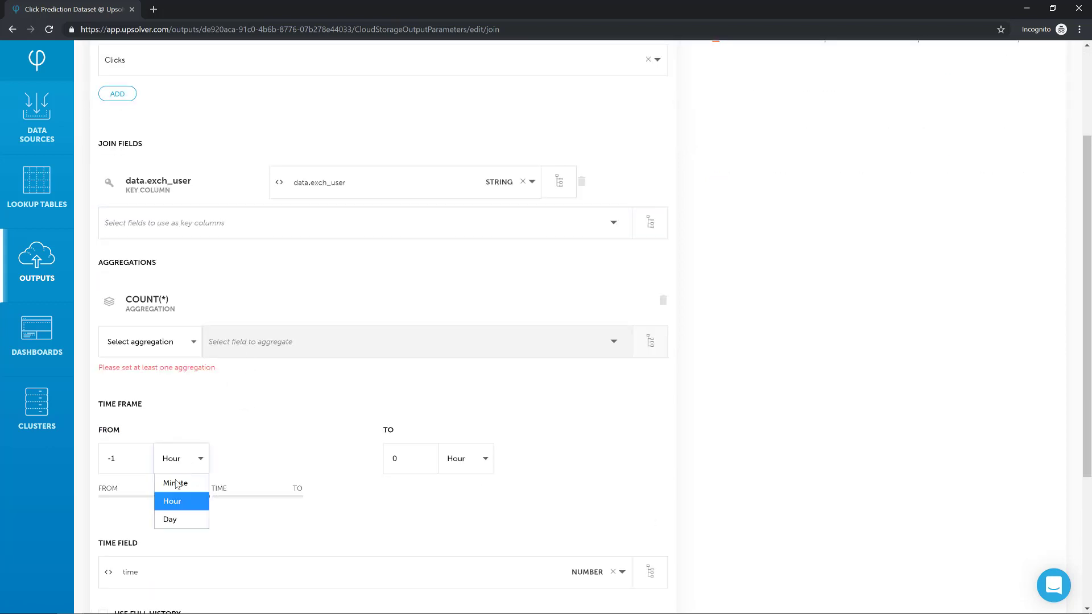
{"action": "left_click", "coordinate": [170, 520]}
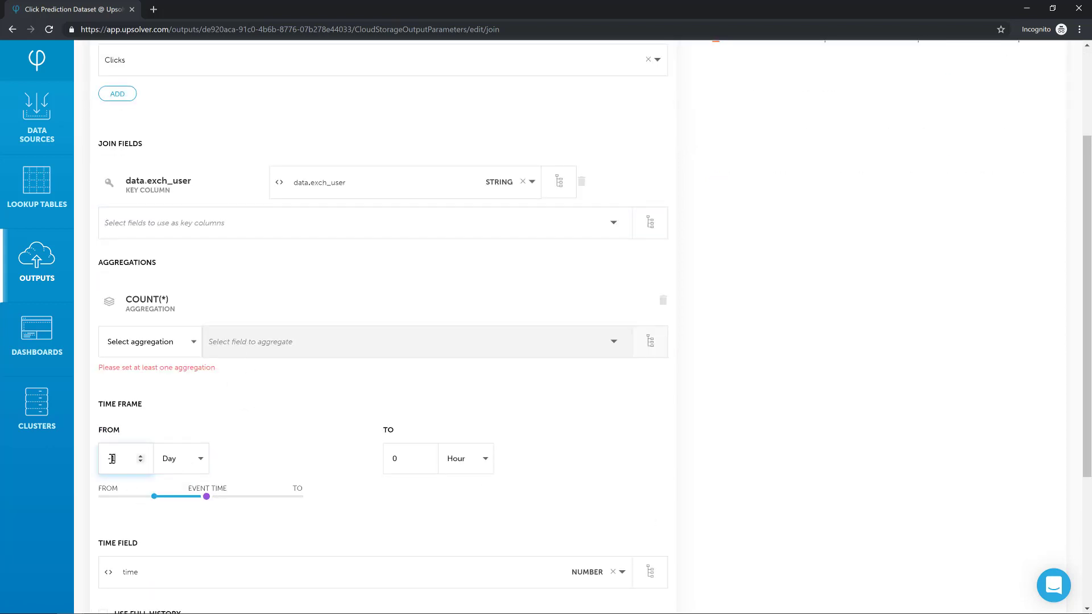
- Name the Clicks lookup field user_clicks and save it
{"action": "scroll", "coordinate": [281, 435], "scroll_direction": "down", "scroll_amount": 3}
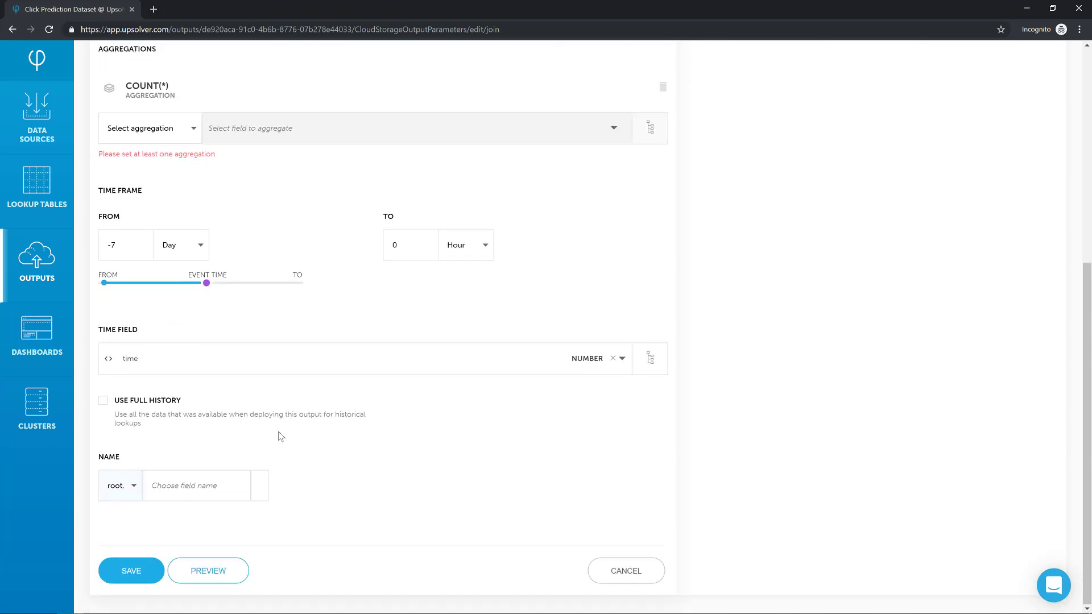
{"action": "left_click", "coordinate": [197, 482]}
{"action": "type", "text": "user_"}
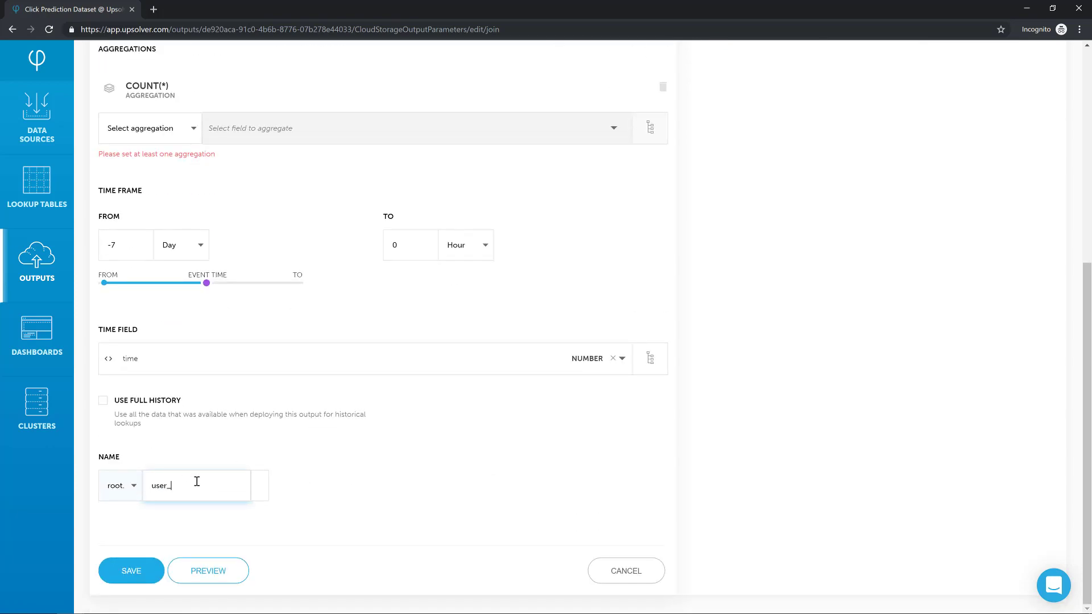
{"action": "type", "text": "clicks"}
{"action": "key", "text": "Return"}
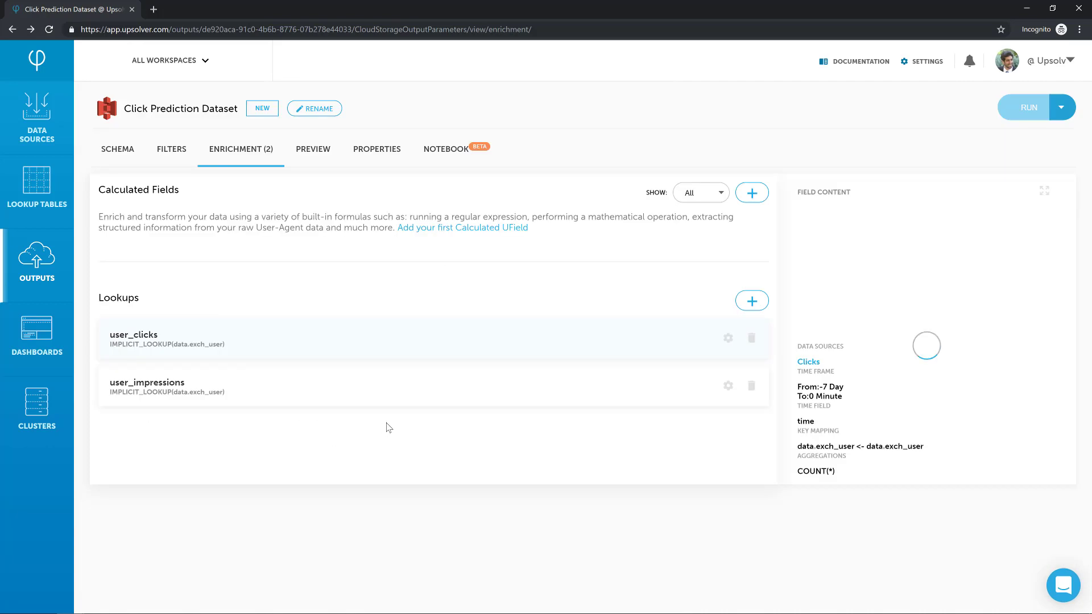
- Add a notebook block with SET ctr = $user_clicks."COUNT(*)" / $user_impressions."COUNT(*)" and preview its result
{"action": "left_click", "coordinate": [456, 152]}
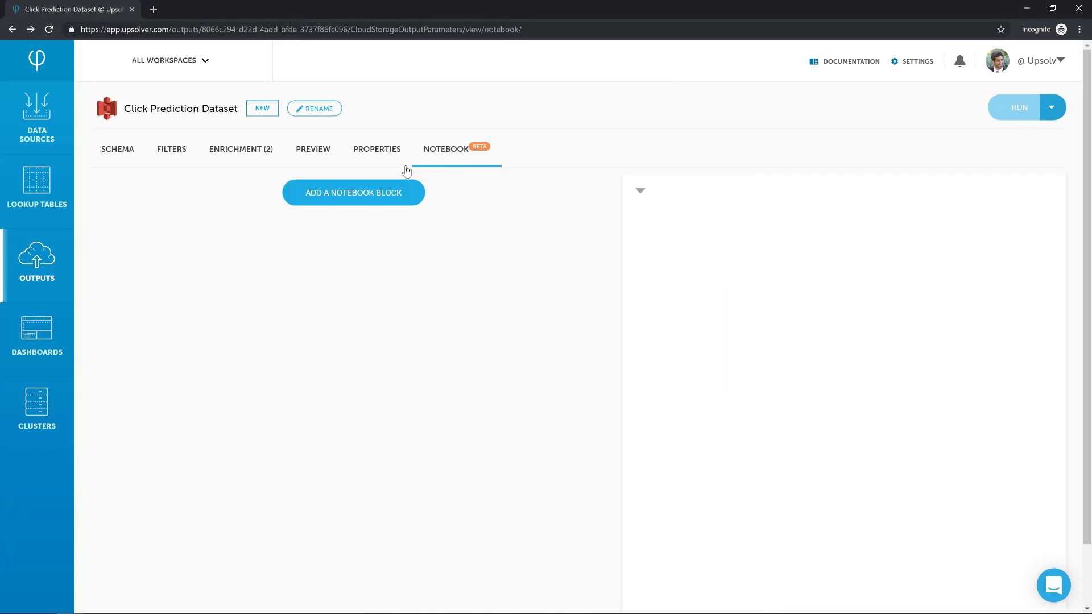
{"action": "left_click", "coordinate": [357, 190]}
{"action": "type", "text": "set ctr "}
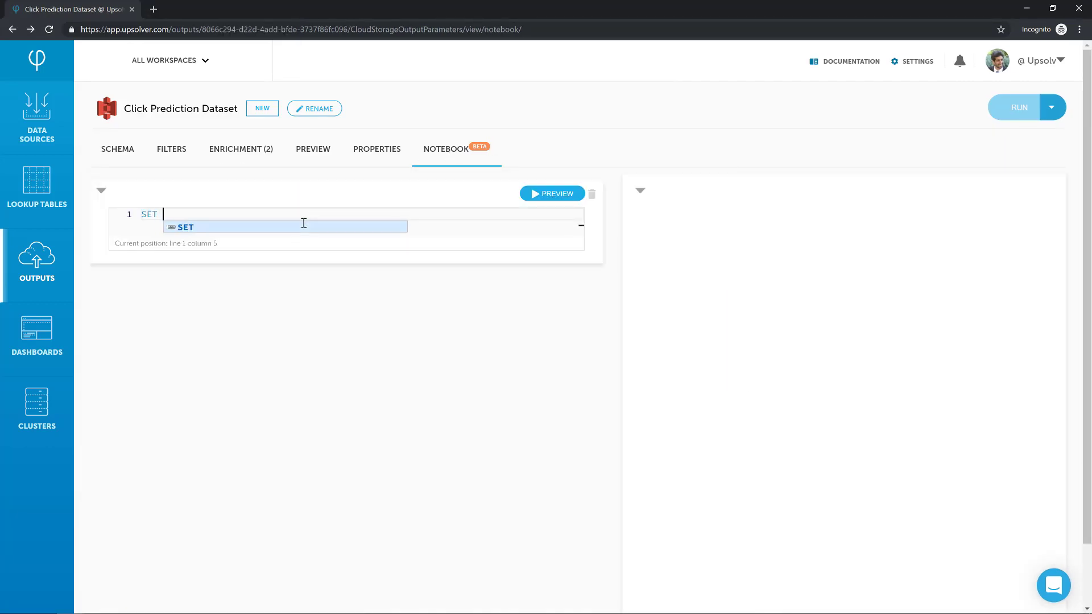
{"action": "type", "text": "= $user_c"}
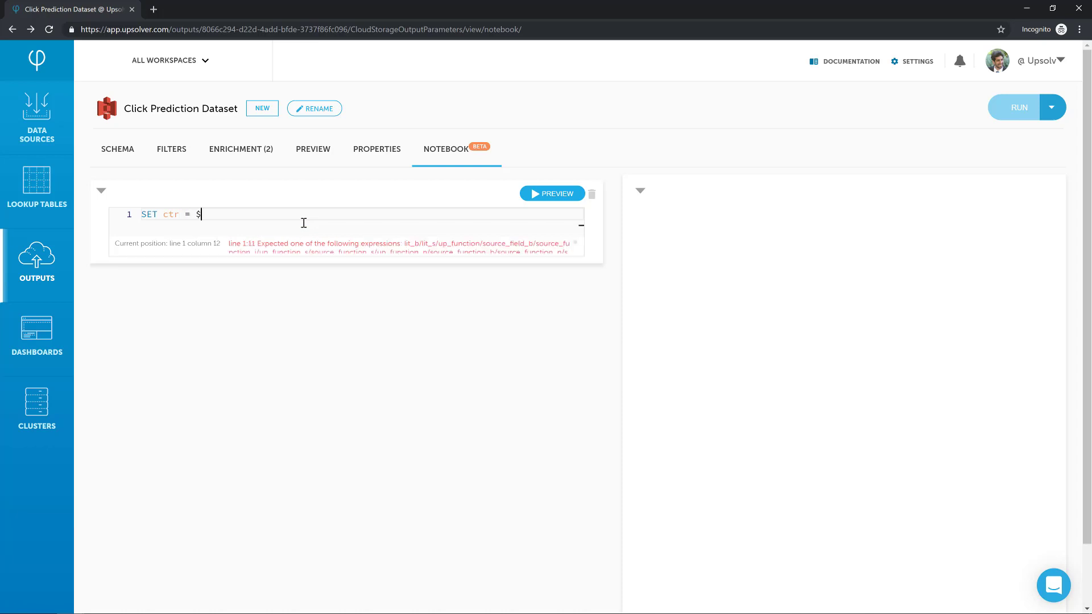
{"action": "key", "text": "Return"}
{"action": "type", "text": "/ $user_i"}
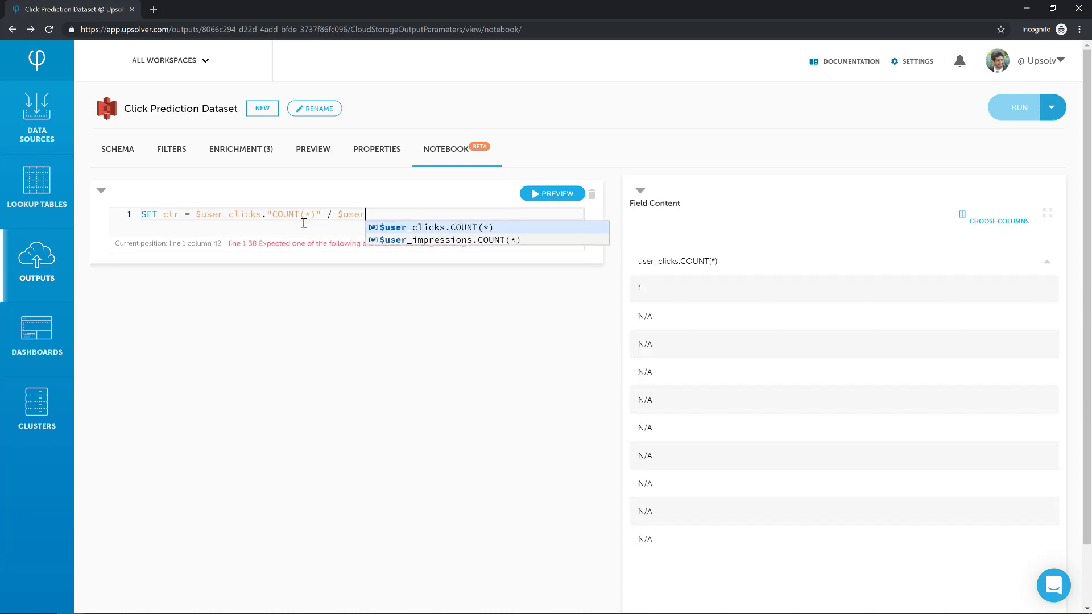
{"action": "key", "text": "Return"}
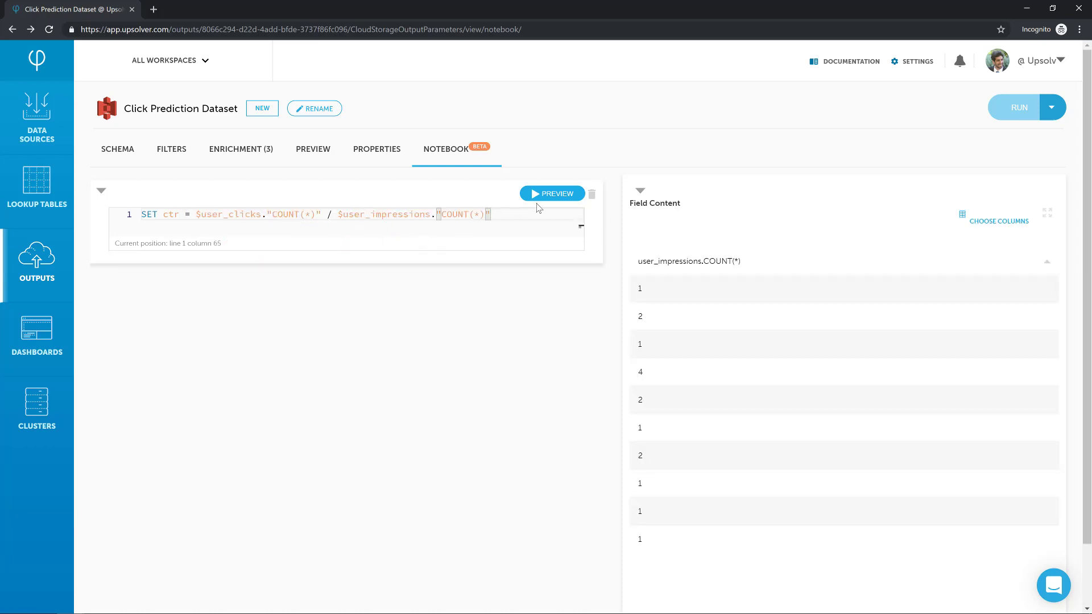
{"action": "left_click", "coordinate": [563, 195]}
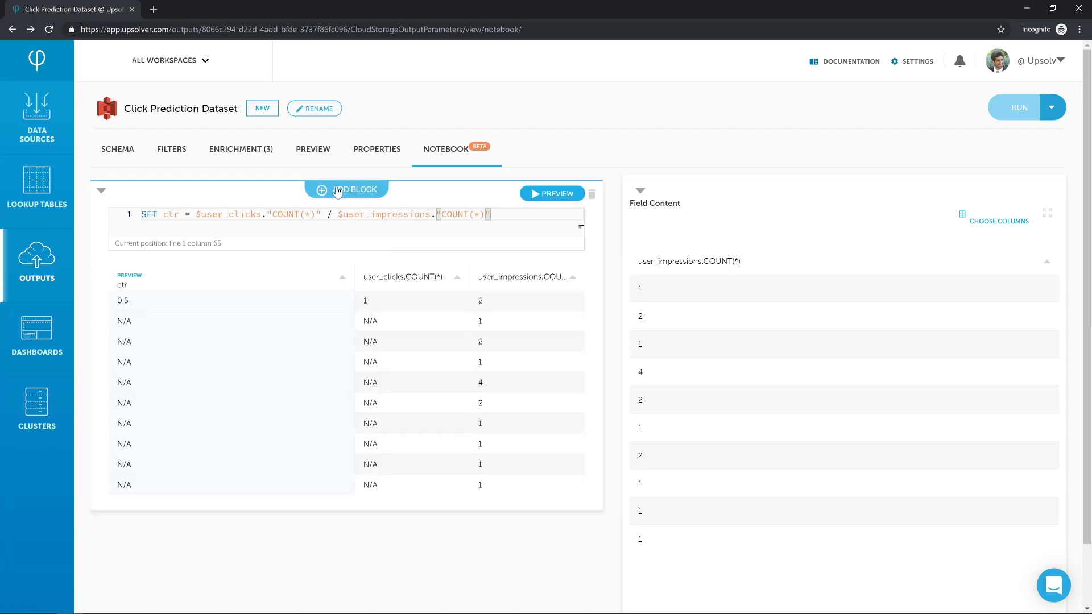
- Add a lookup enrichment on the Impressions data source, joined on data.exch_user and data.campaign_id
{"action": "left_click", "coordinate": [246, 149]}
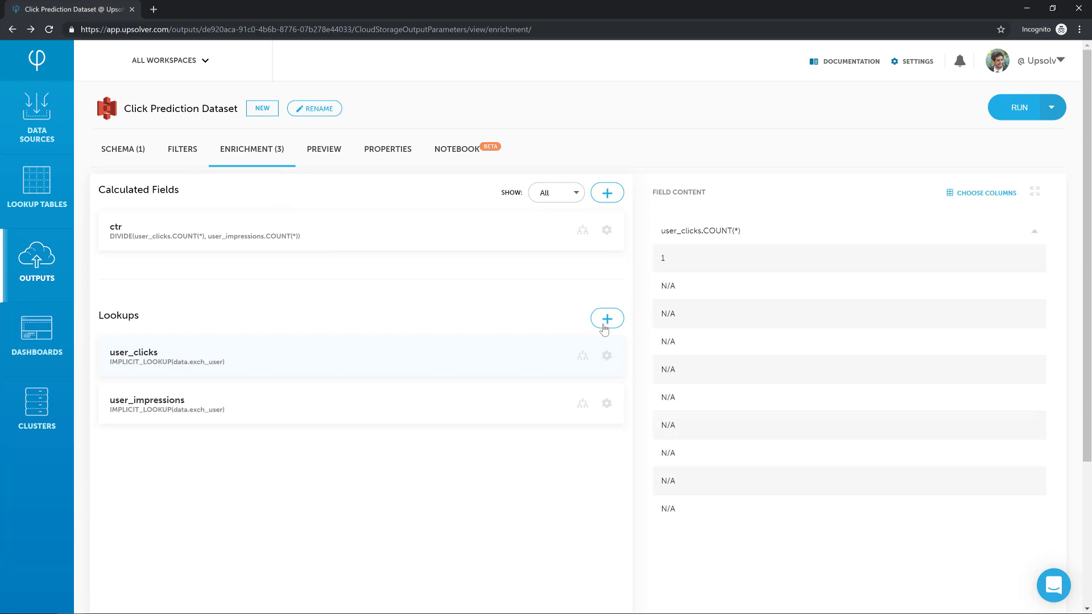
{"action": "left_click", "coordinate": [606, 319]}
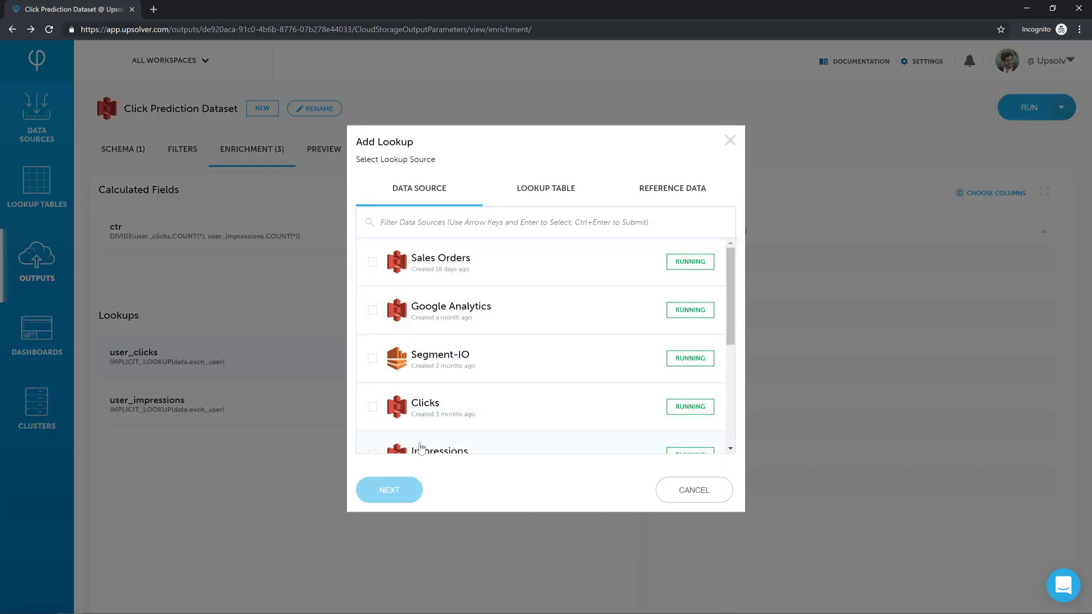
{"action": "left_click", "coordinate": [402, 448]}
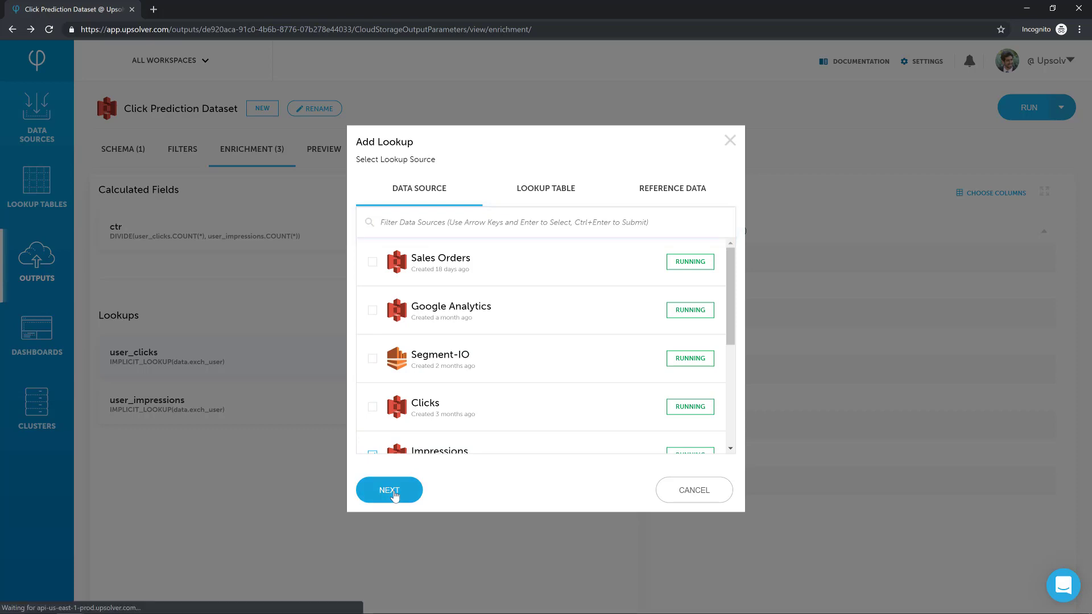
{"action": "left_click", "coordinate": [393, 493]}
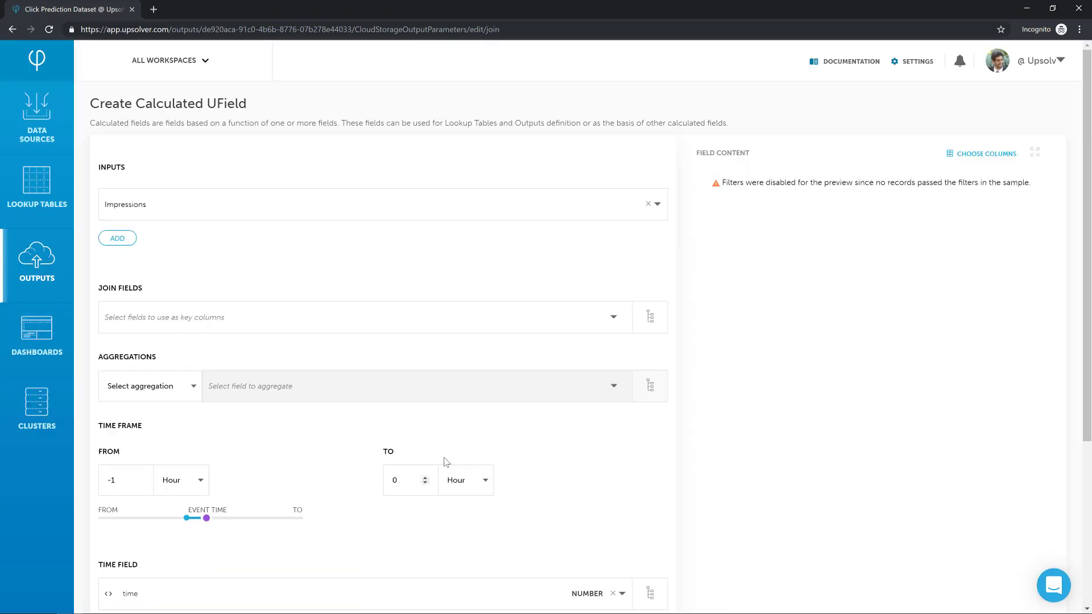
{"action": "left_click", "coordinate": [262, 325]}
{"action": "type", "text": "use"}
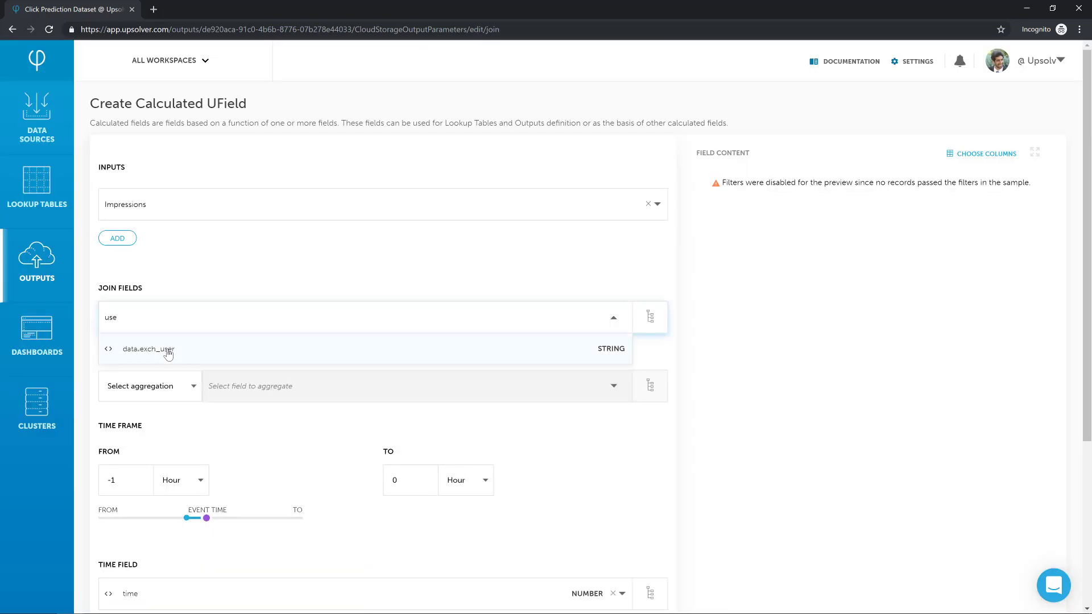
{"action": "left_click", "coordinate": [168, 353]}
{"action": "left_click", "coordinate": [209, 372]}
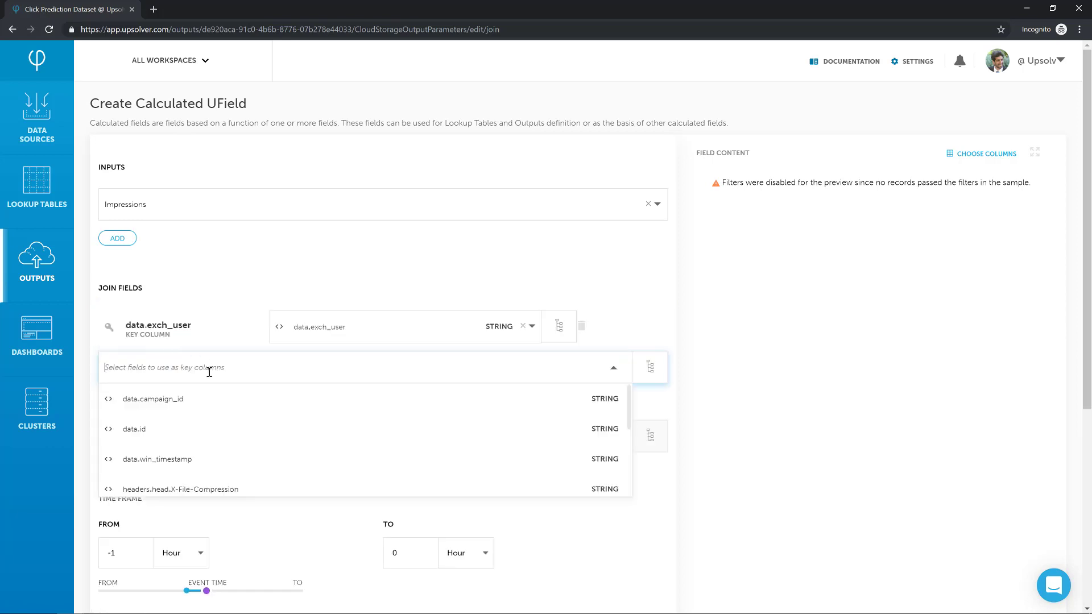
{"action": "left_click", "coordinate": [183, 403]}
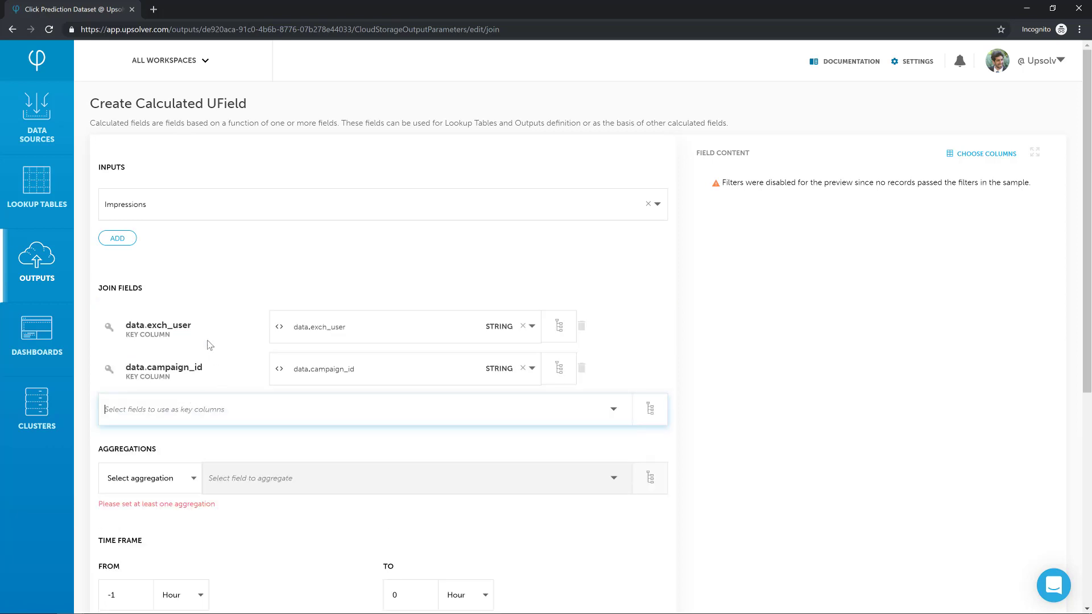
- Add a COUNT(*) aggregation to the Impressions lookup and start its time frame at -365 days
{"action": "scroll", "coordinate": [175, 331], "scroll_direction": "down", "scroll_amount": 3}
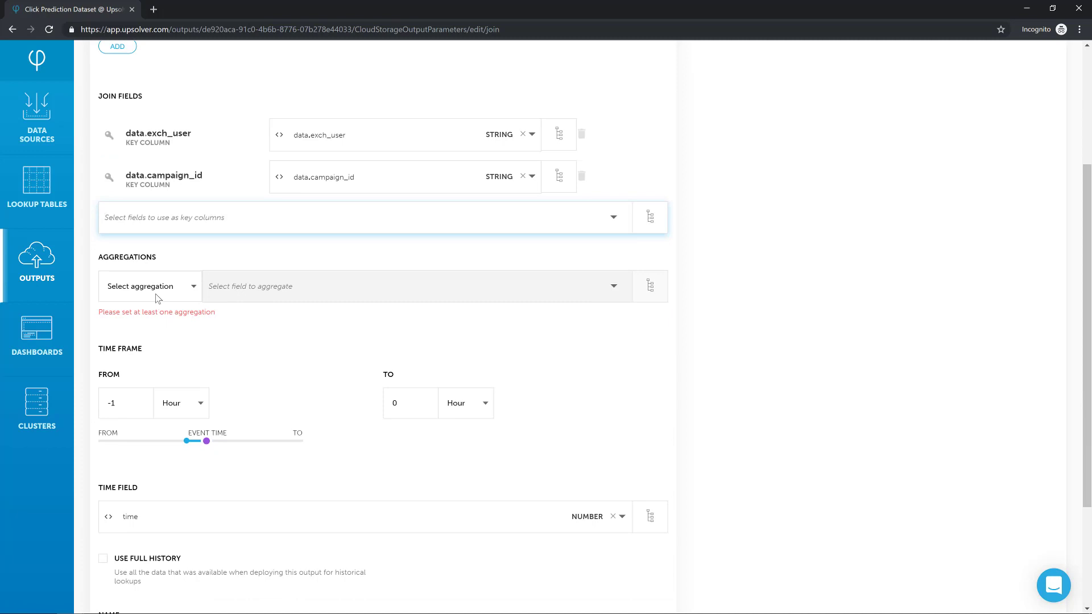
{"action": "left_click", "coordinate": [171, 287]}
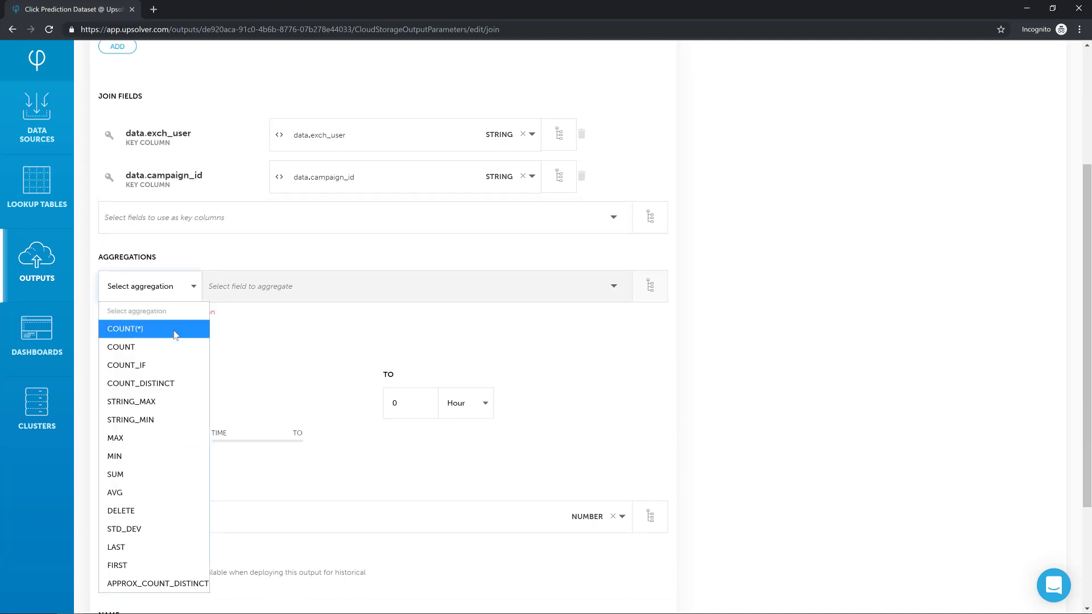
{"action": "left_click", "coordinate": [175, 330]}
{"action": "left_click", "coordinate": [183, 461]}
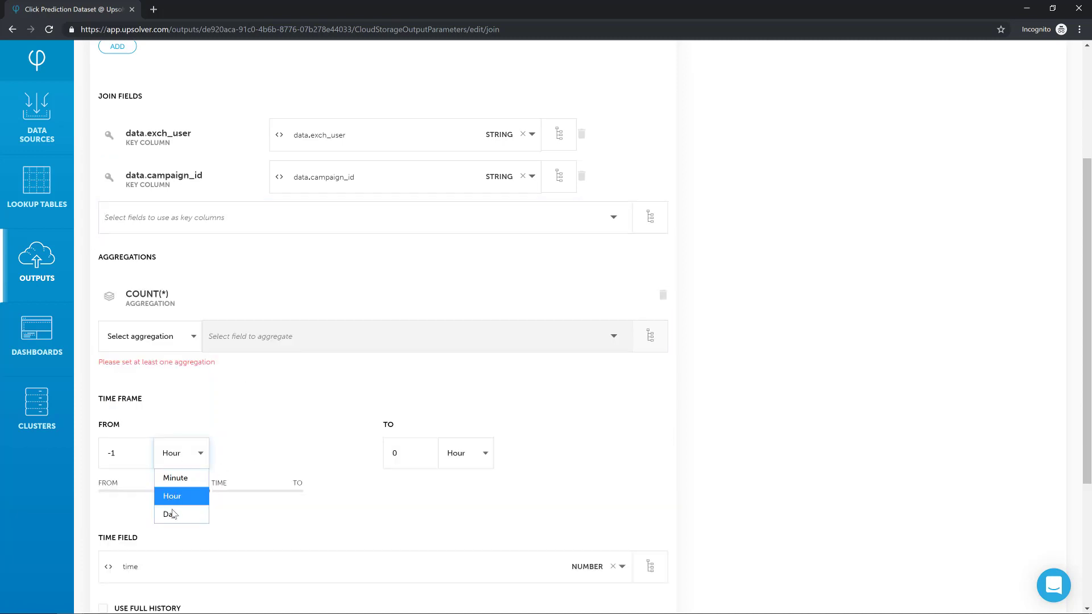
{"action": "left_click", "coordinate": [168, 510]}
{"action": "left_click", "coordinate": [121, 443]}
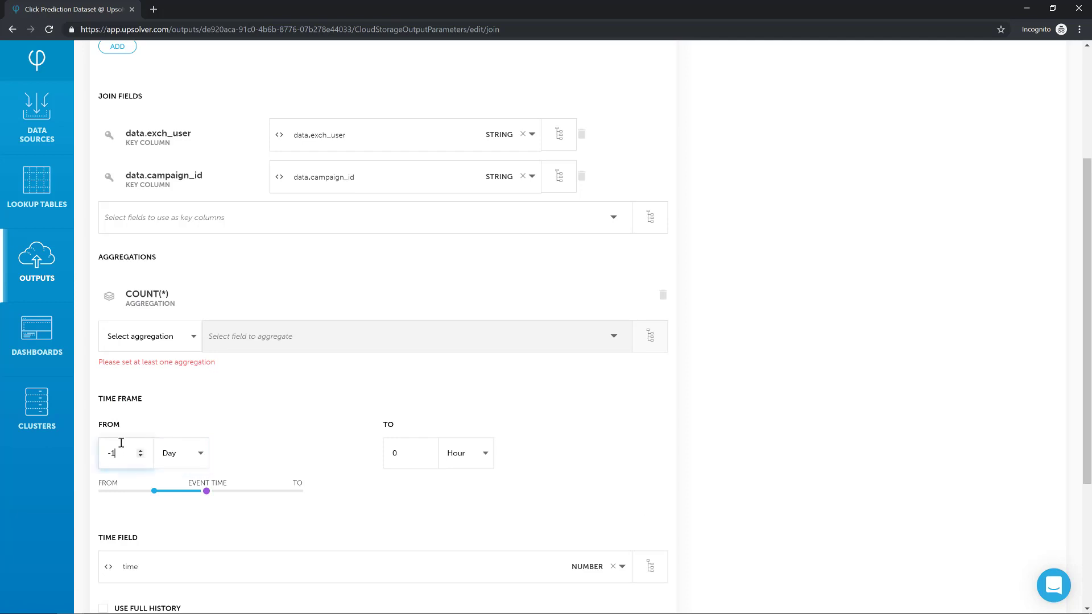
{"action": "type", "text": "365"}
{"action": "left_click", "coordinate": [286, 440]}
- Name the Impressions lookup field user_campaign_impressions and save it
{"action": "scroll", "coordinate": [286, 440], "scroll_direction": "down", "scroll_amount": 4}
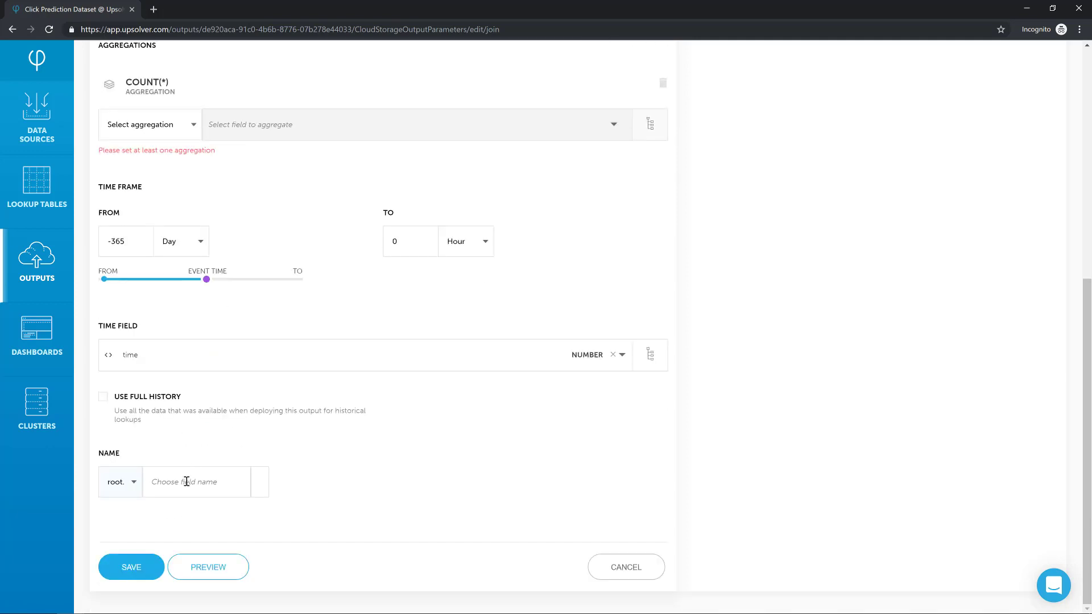
{"action": "left_click", "coordinate": [186, 482]}
{"action": "type", "text": "user_campaign_"}
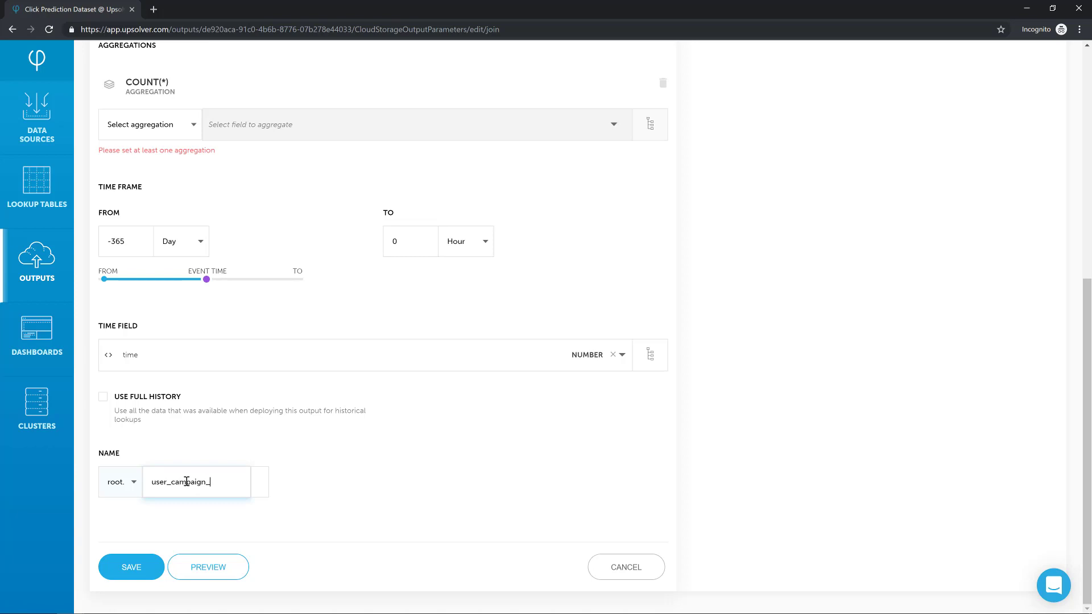
{"action": "type", "text": "impressions"}
{"action": "left_click", "coordinate": [131, 567]}
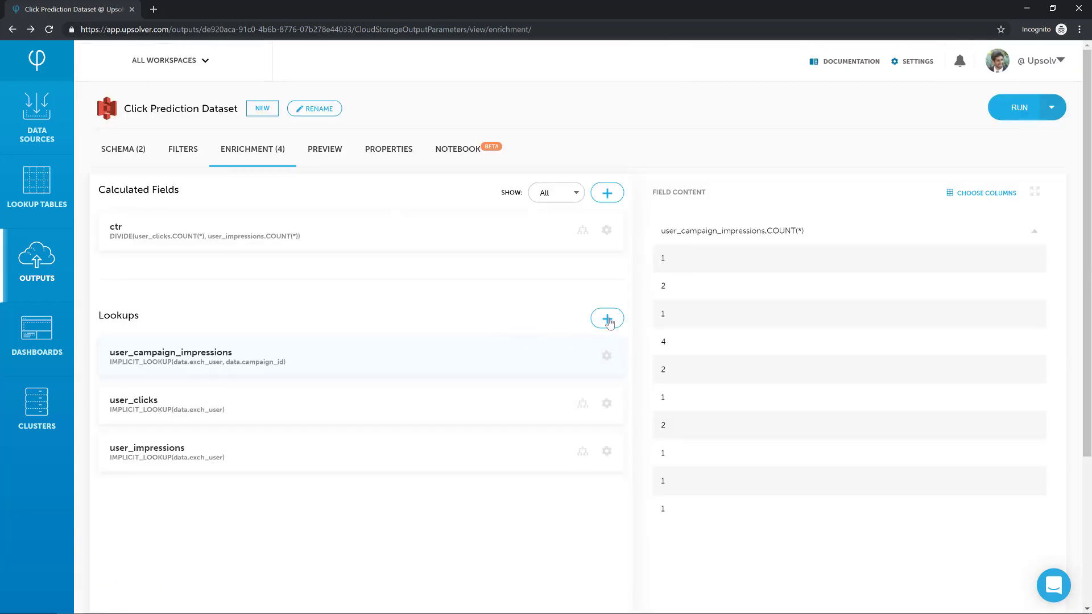
- Add another lookup on the Clicks data source, joined on data.id
{"action": "left_click", "coordinate": [607, 319]}
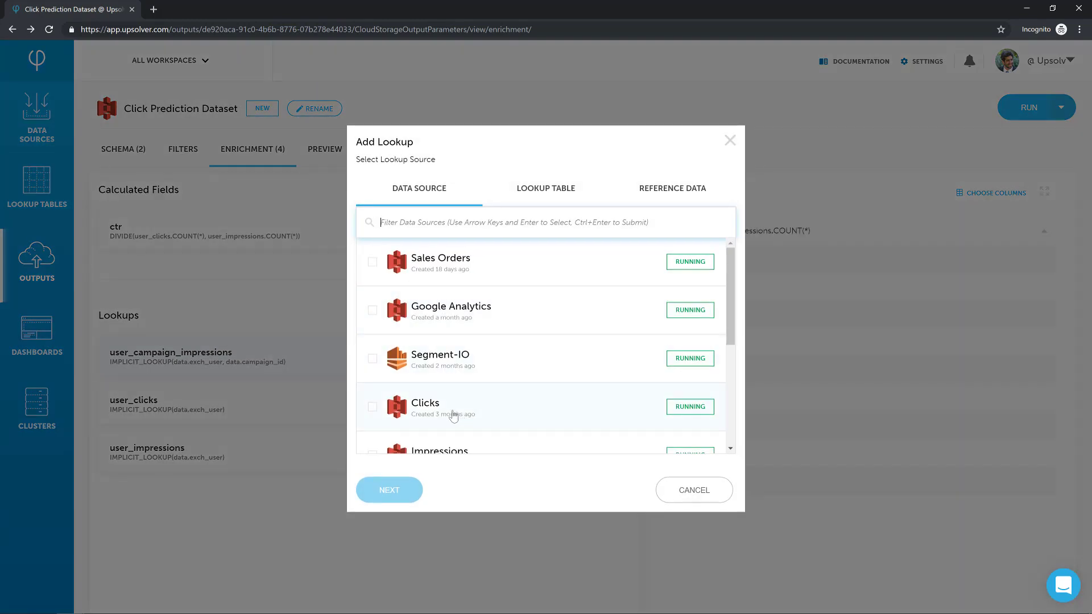
{"action": "left_click", "coordinate": [409, 406]}
{"action": "left_click", "coordinate": [393, 492]}
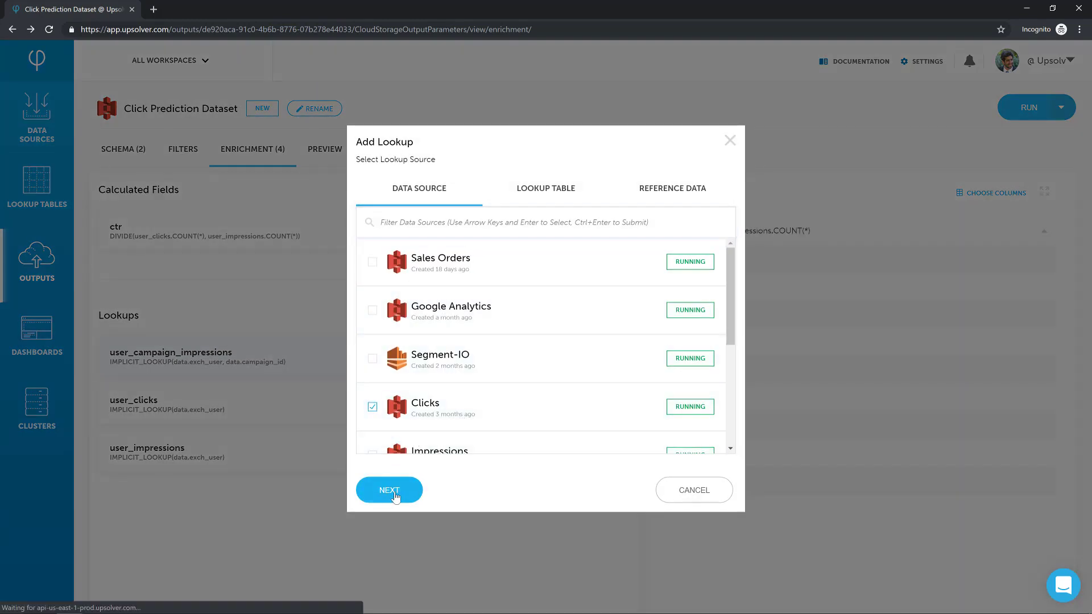
{"action": "left_click", "coordinate": [303, 315]}
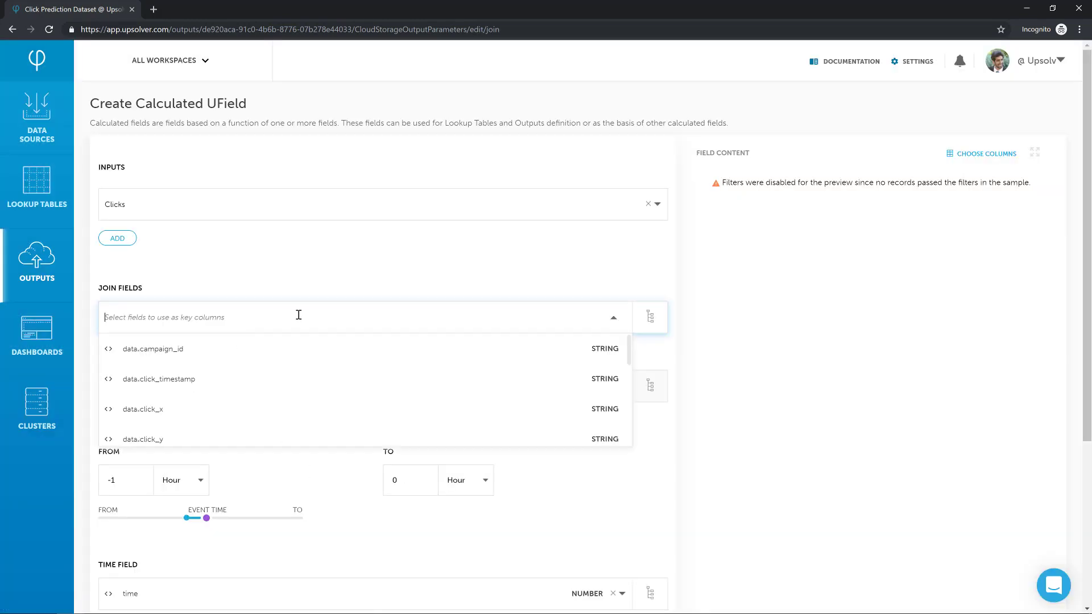
{"action": "type", "text": "id"}
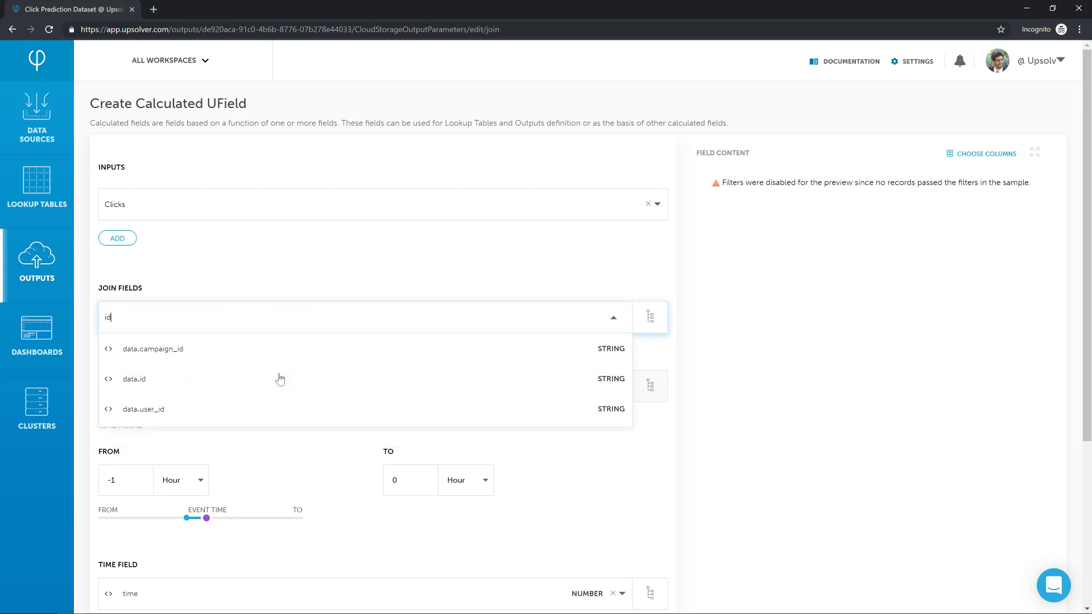
{"action": "left_click", "coordinate": [203, 382]}
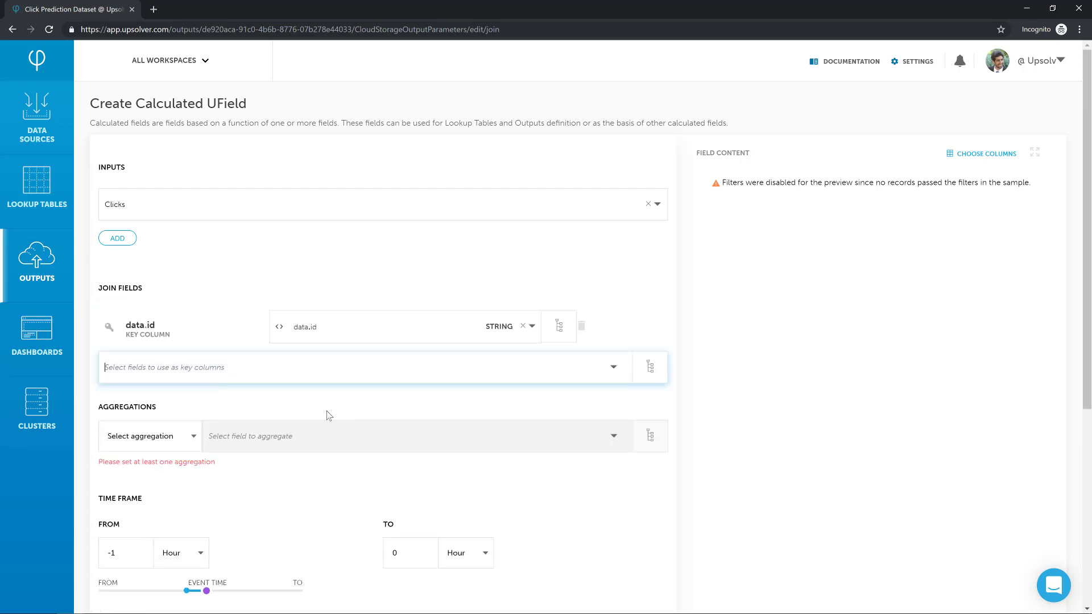
- Add a COUNT(*) aggregation to this Clicks lookup and end its time frame at 1 hour
{"action": "scroll", "coordinate": [327, 415], "scroll_direction": "down", "scroll_amount": 2}
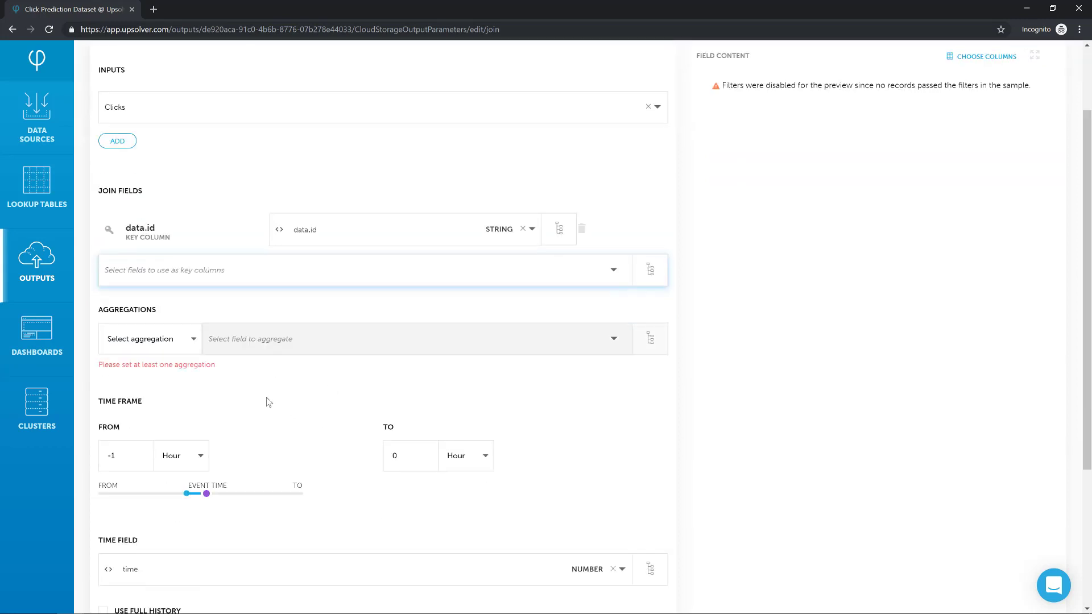
{"action": "left_click", "coordinate": [152, 326]}
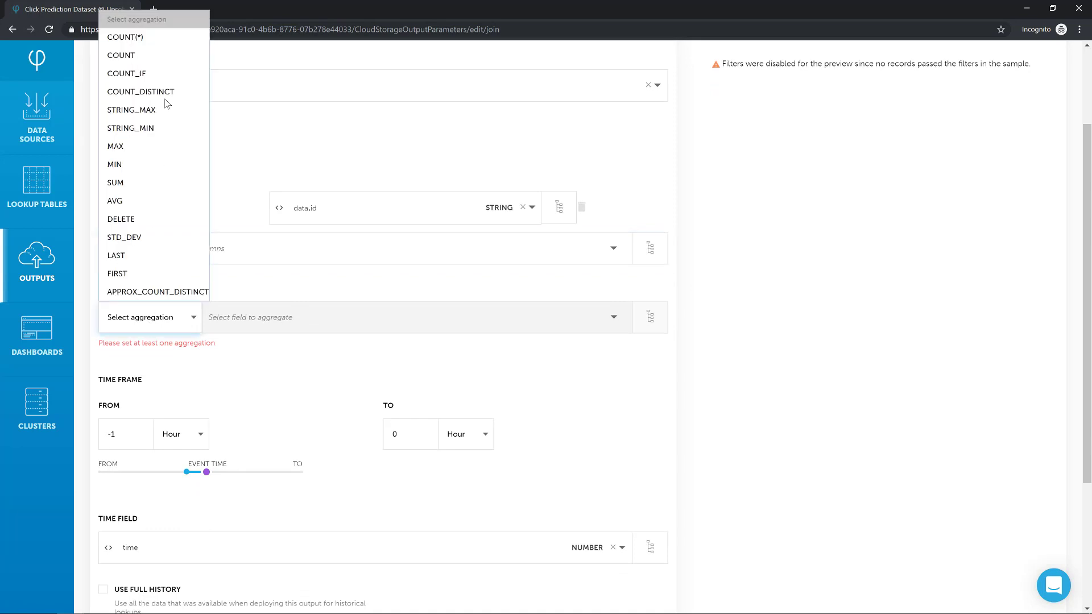
{"action": "left_click", "coordinate": [169, 46]}
{"action": "scroll", "coordinate": [338, 438], "scroll_direction": "down", "scroll_amount": 4}
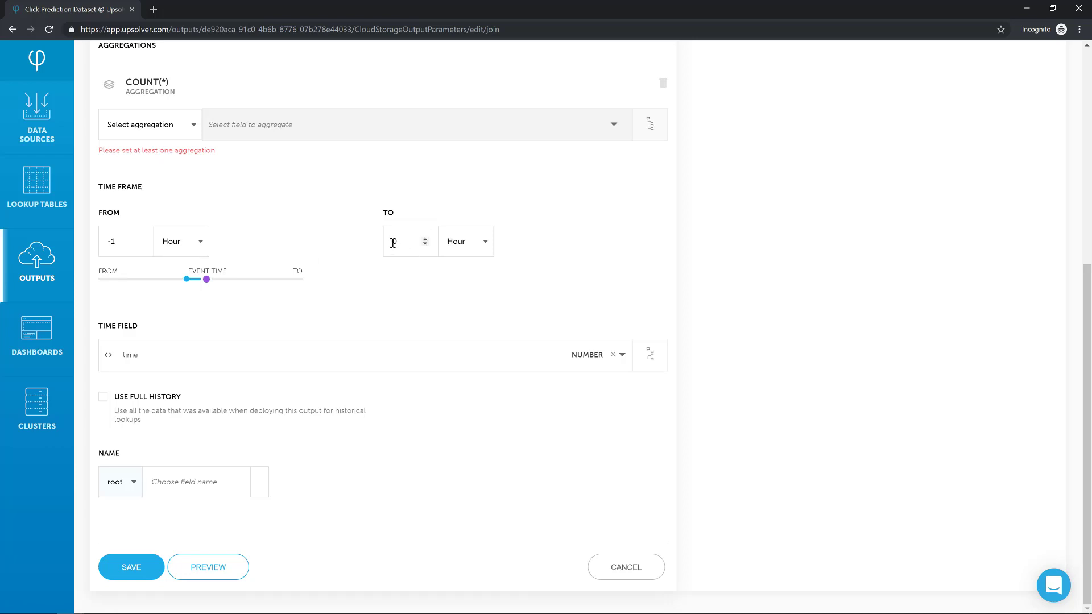
{"action": "double_click", "coordinate": [393, 243]}
{"action": "type", "text": "1"}
{"action": "left_click", "coordinate": [385, 319]}
- Name this Clicks lookup field future_click and save it
{"action": "left_click", "coordinate": [191, 485]}
{"action": "type", "text": "future_click"}
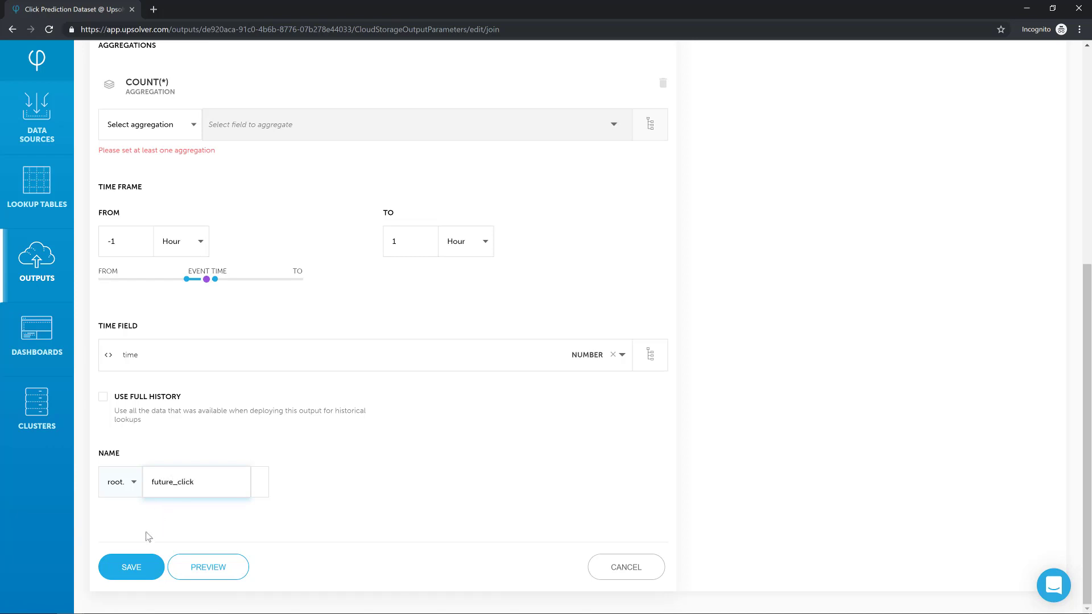
{"action": "left_click", "coordinate": [131, 568]}
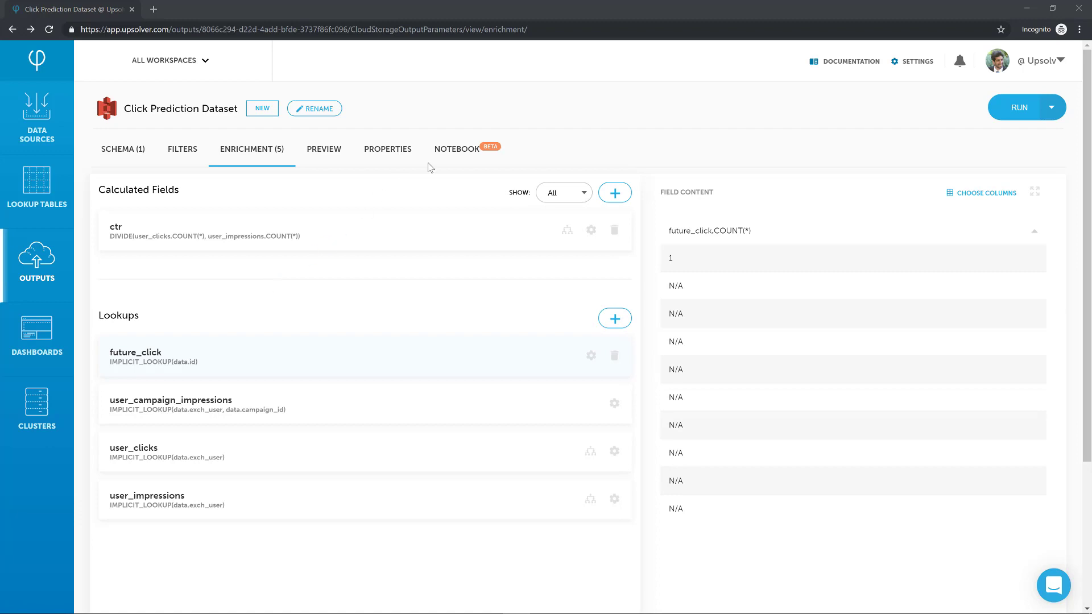
- Add SET label = CASE WHEN $future_click."COUNT(*)" > 0 THEN 1 ELSE 0 END; below the ctr line in the notebook and preview it
{"action": "left_click", "coordinate": [455, 149]}
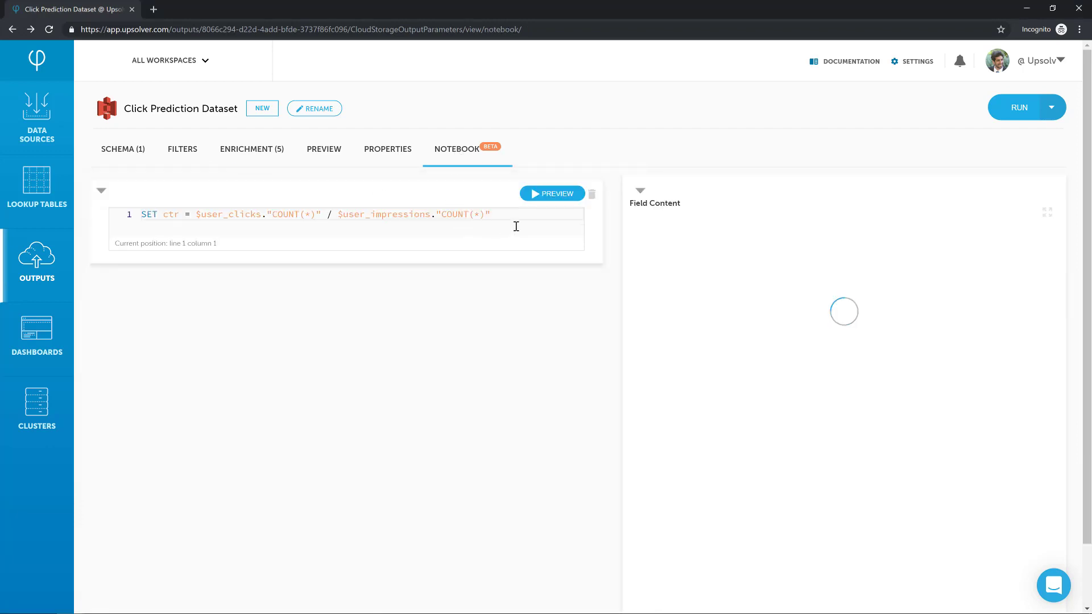
{"action": "left_click", "coordinate": [516, 227]}
{"action": "type", "text": ";"}
{"action": "key", "text": "Return"}
{"action": "type", "text": "S"}
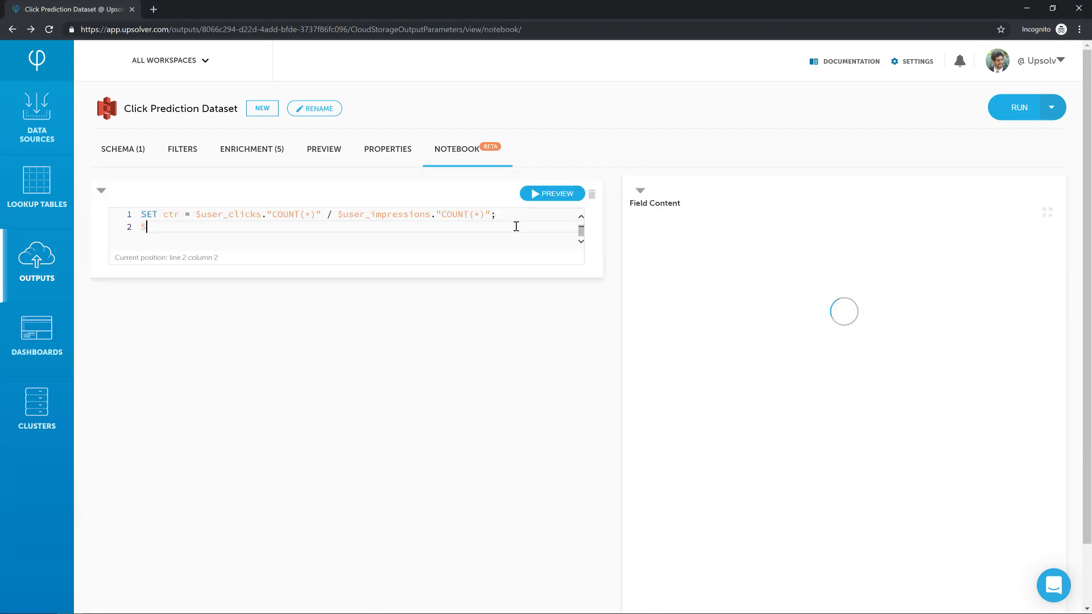
{"action": "type", "text": "ET label = CASE WHEN"}
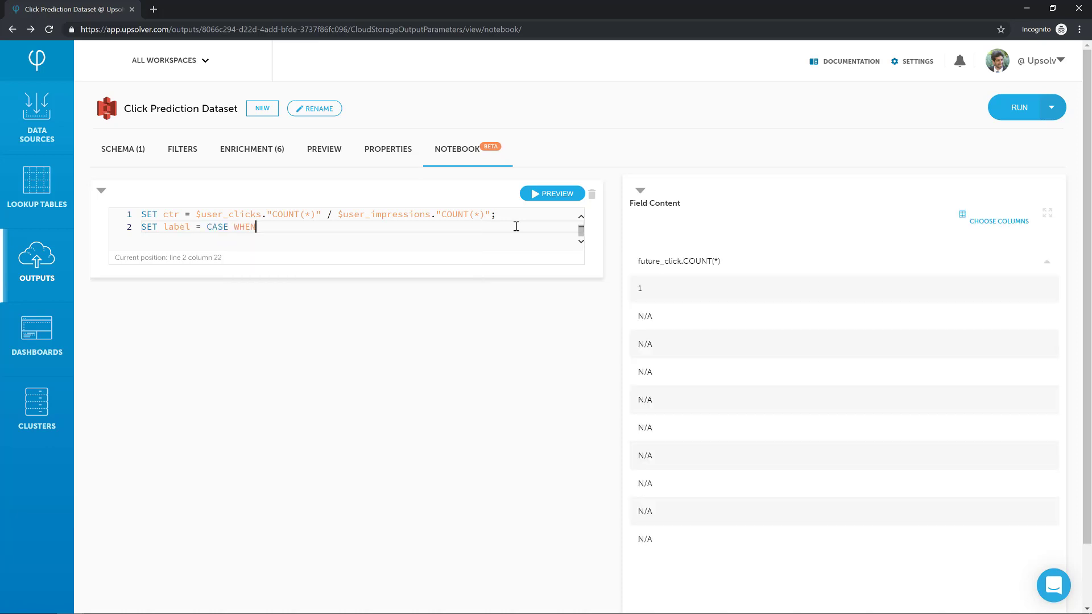
{"action": "type", "text": " $fu"}
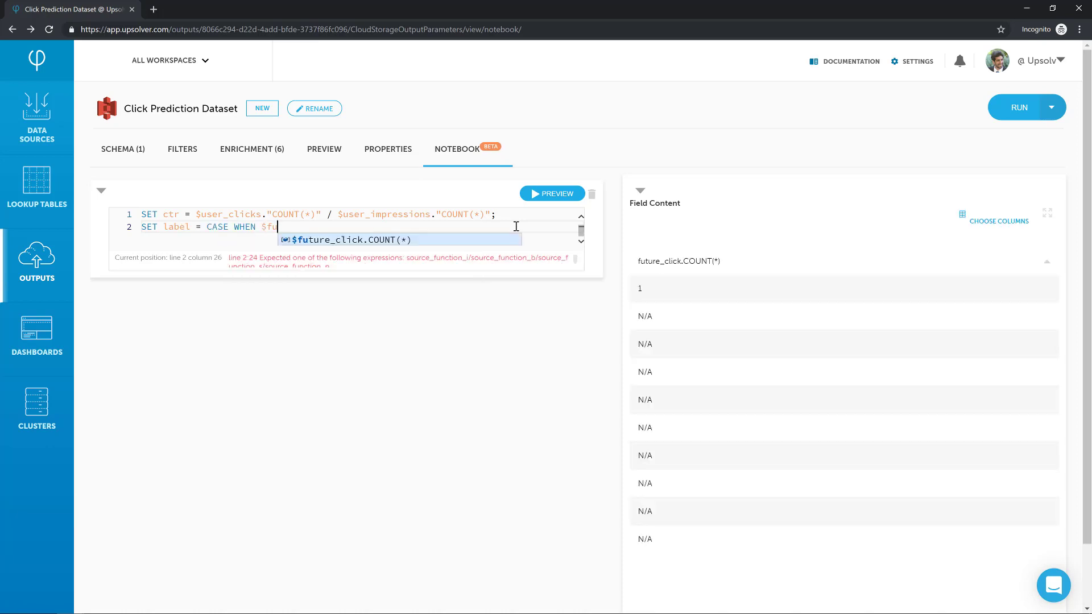
{"action": "type", "text": "ture_click.\"COUNT(*)\" > 0 THE"}
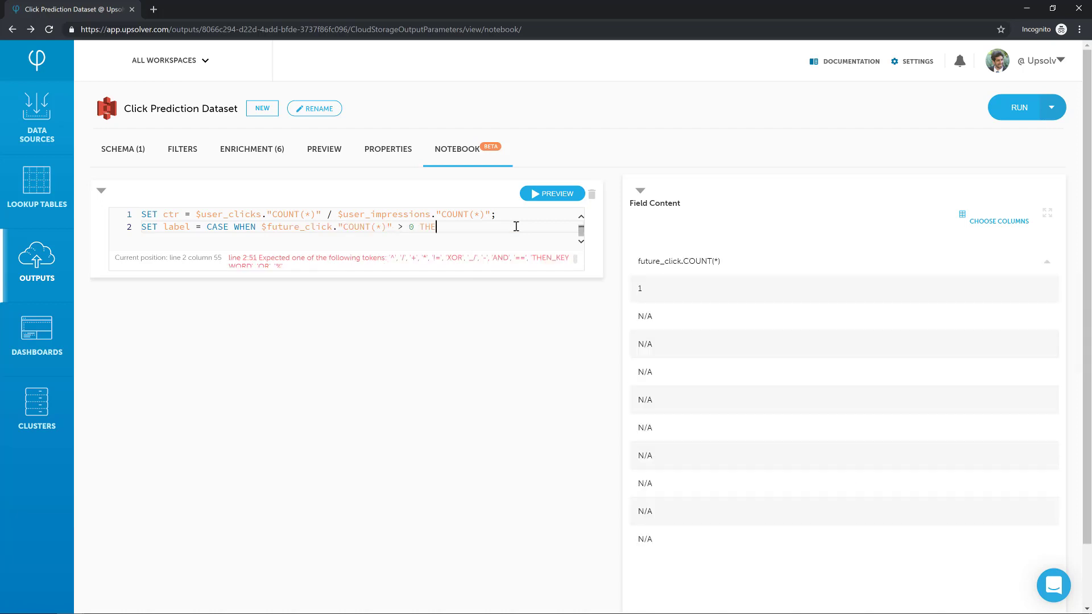
{"action": "type", "text": "N 1 ELSE 0 eN"}
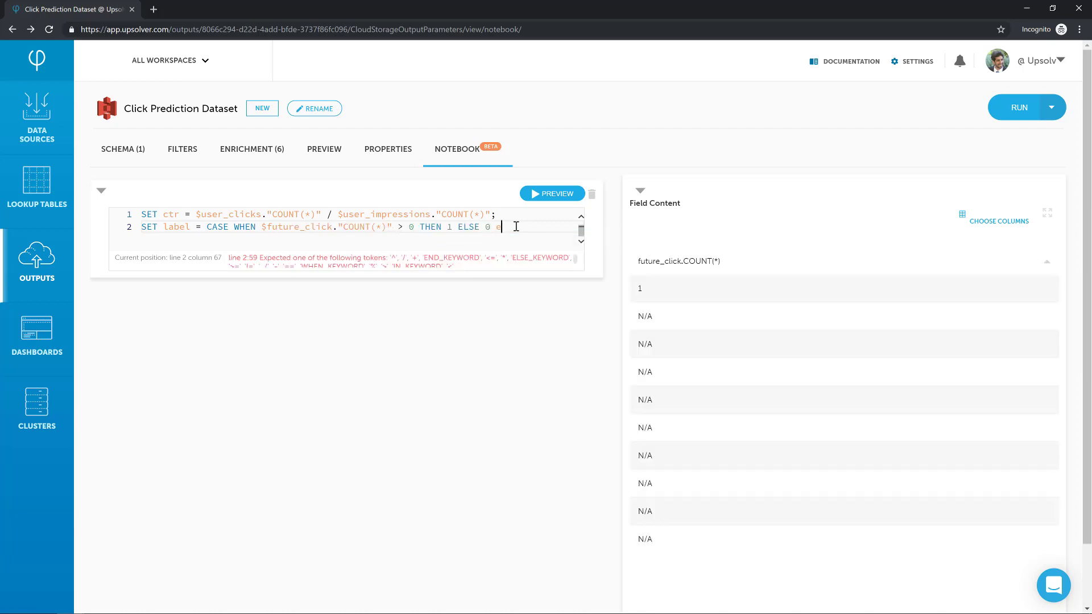
{"action": "key", "text": "Return"}
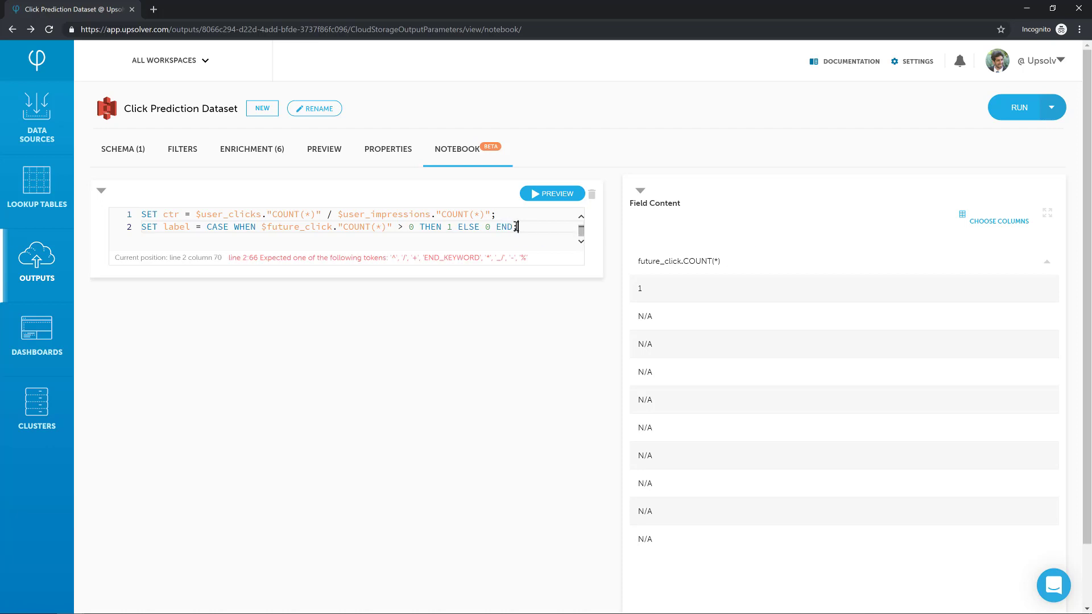
{"action": "type", "text": ";"}
{"action": "left_click", "coordinate": [557, 198]}
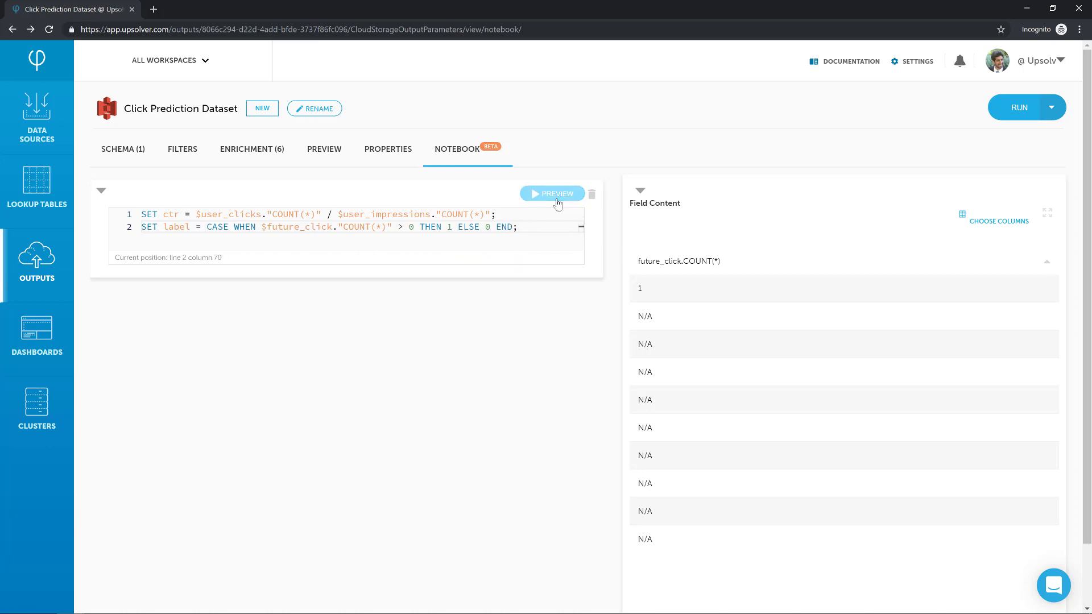
- Map the calculated field label into the output schema
{"action": "left_click", "coordinate": [241, 156]}
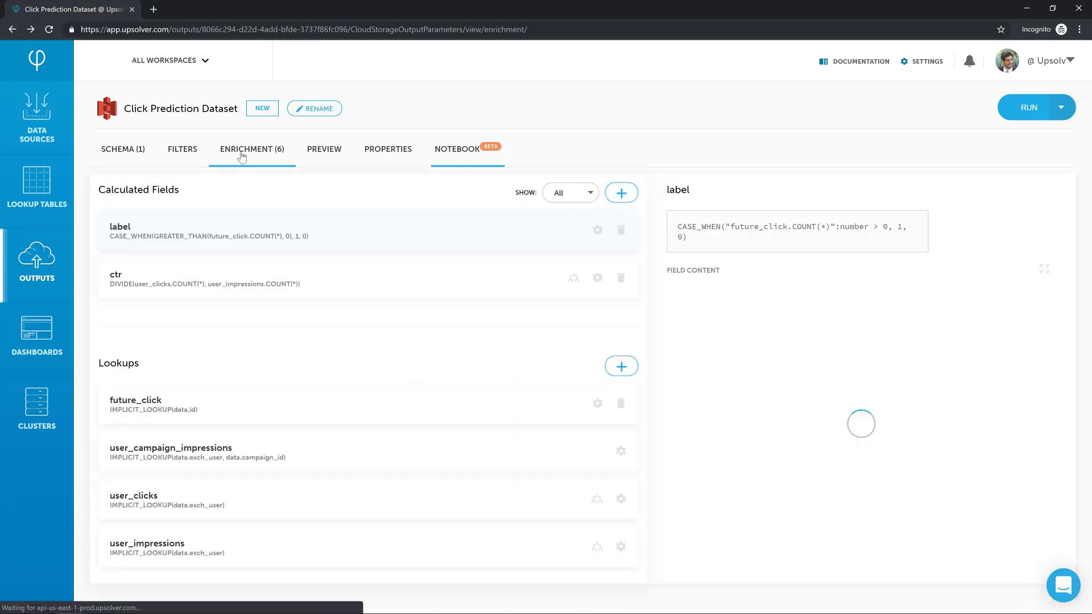
{"action": "left_click", "coordinate": [121, 155]}
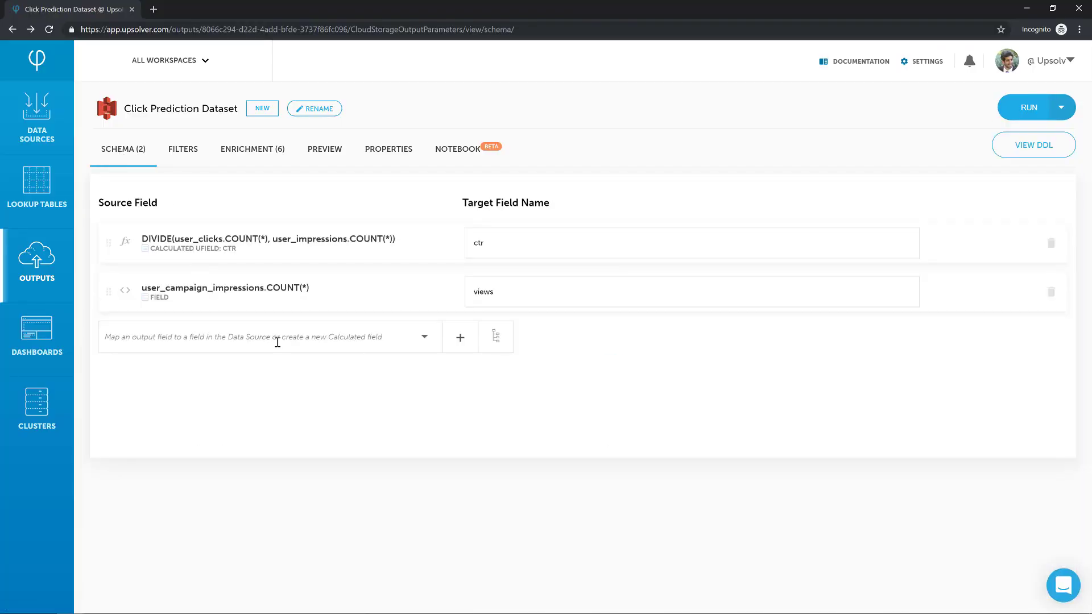
{"action": "left_click", "coordinate": [278, 342]}
{"action": "type", "text": "lab"}
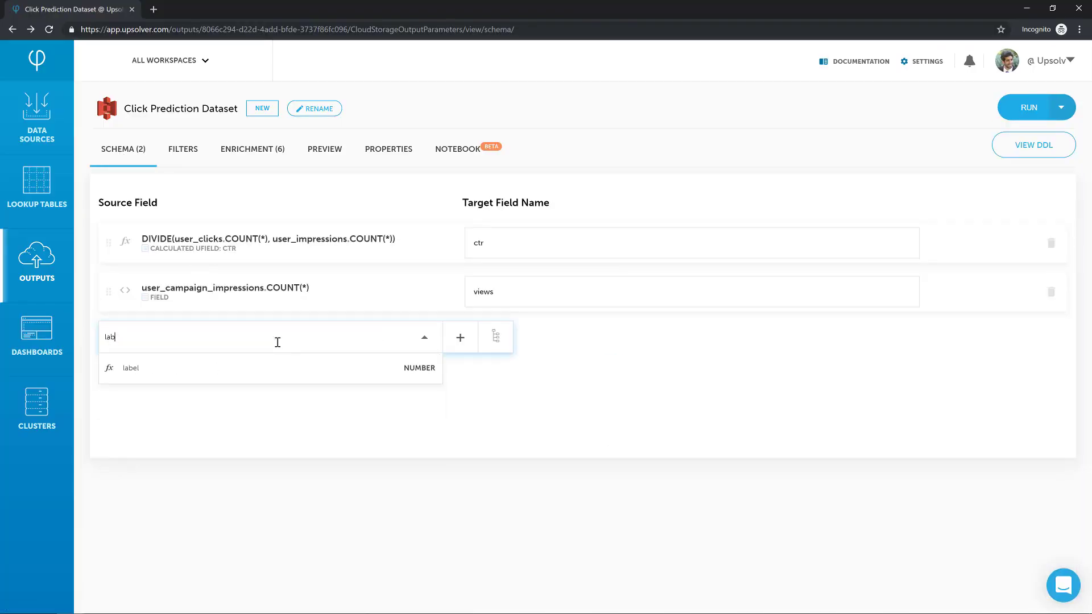
{"action": "left_click", "coordinate": [246, 375]}
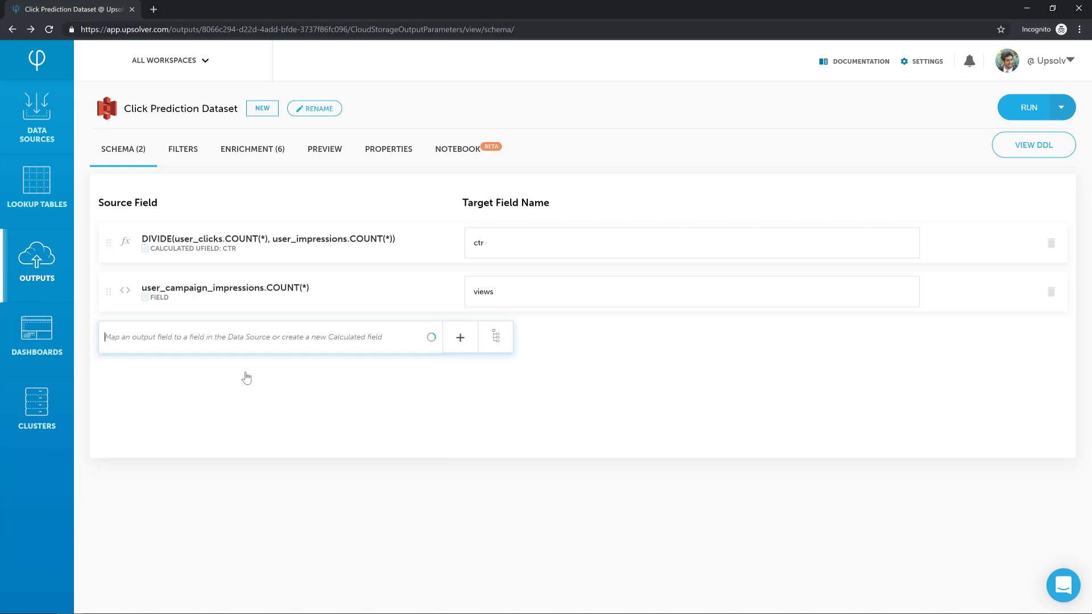
- Run the output in CSV format to the upsolver-customer-success-us-east-1 S3 connection and deploy it on the Default cluster from the data source beginning
{"action": "left_click", "coordinate": [1018, 108]}
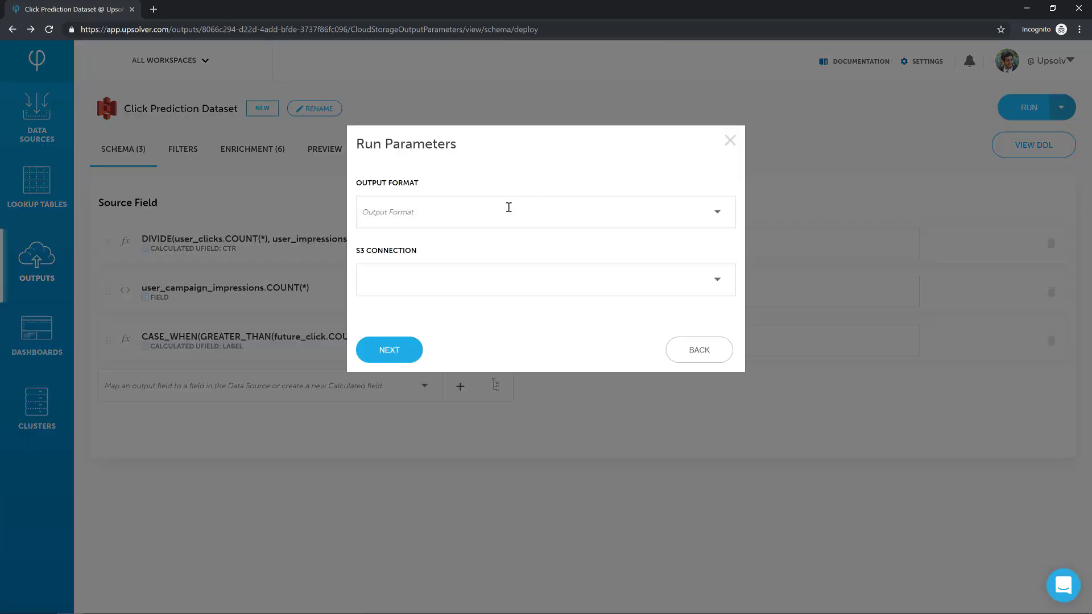
{"action": "left_click", "coordinate": [503, 214]}
{"action": "type", "text": "cs"}
{"action": "left_click", "coordinate": [418, 252]}
{"action": "left_click", "coordinate": [464, 271]}
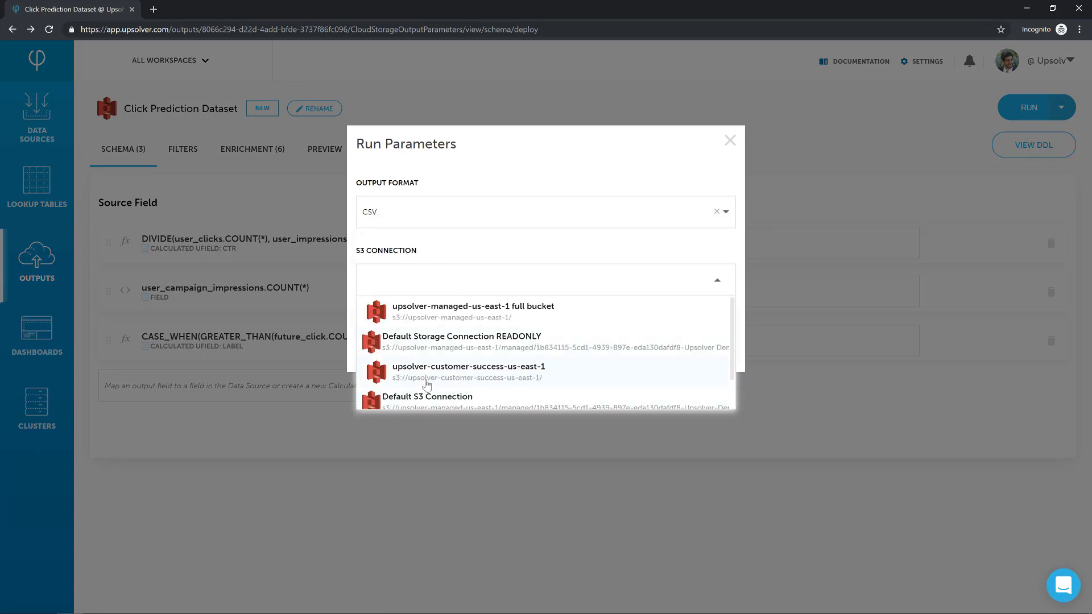
{"action": "left_click", "coordinate": [425, 371]}
{"action": "left_click", "coordinate": [394, 349]}
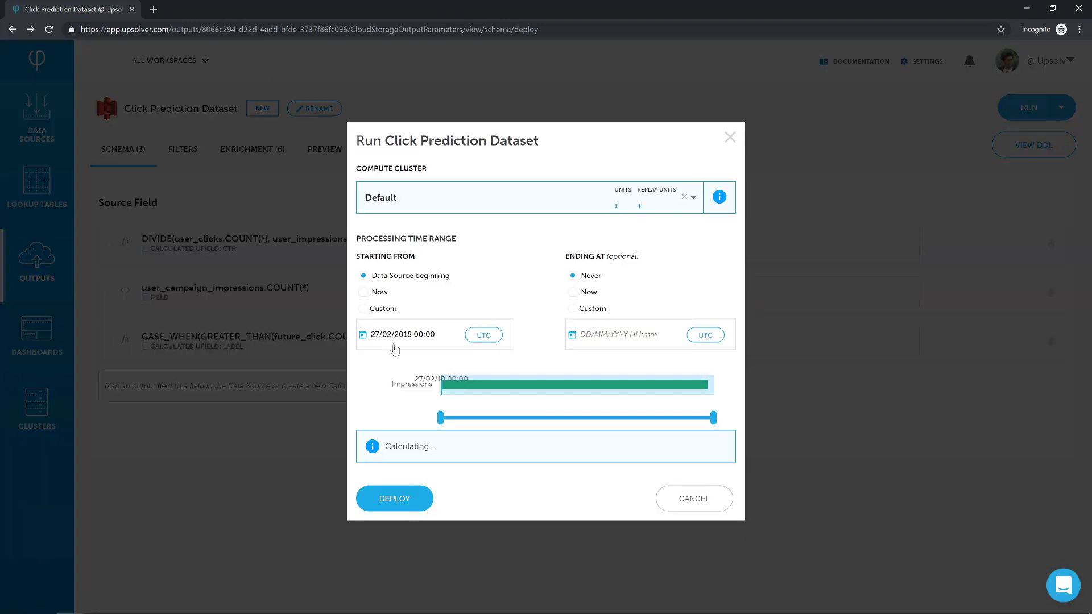
{"action": "left_click", "coordinate": [404, 501]}
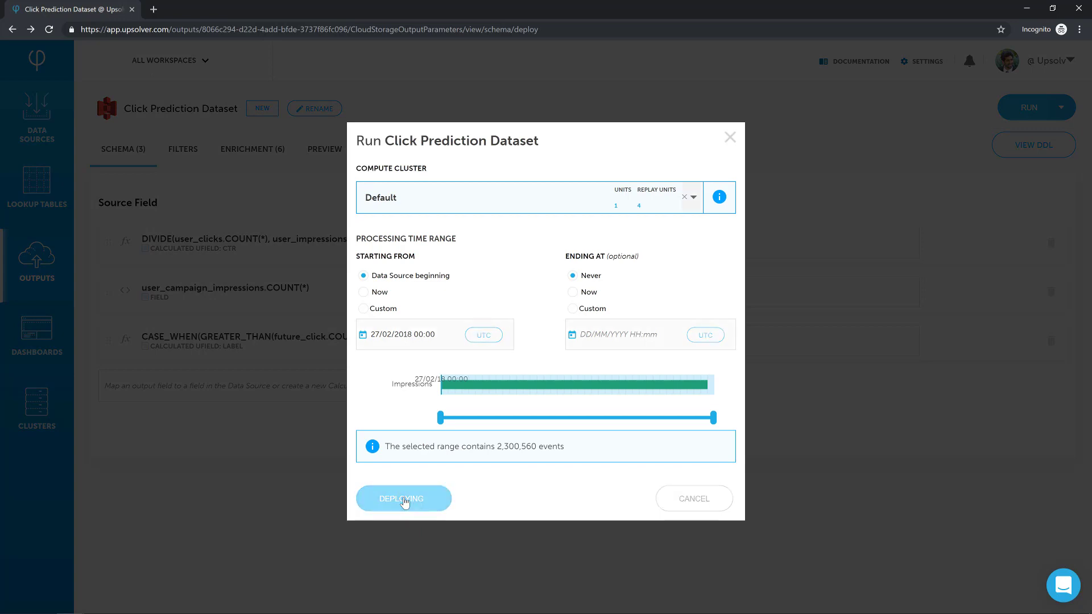